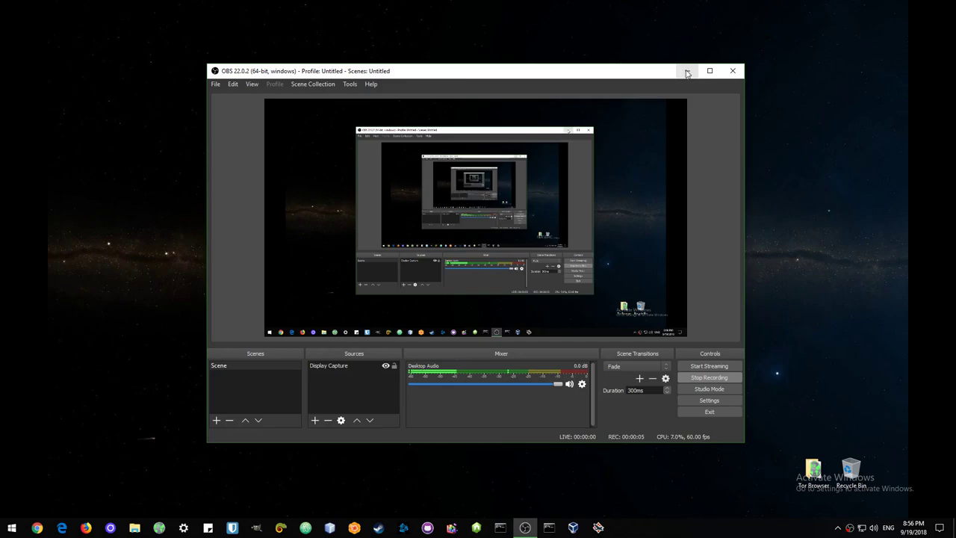
# Step: Look through the bookmark folders on Chrome's bookmarks bar, including blockchain, design resources, cool sites and ipfs
pyautogui.click(685, 72)
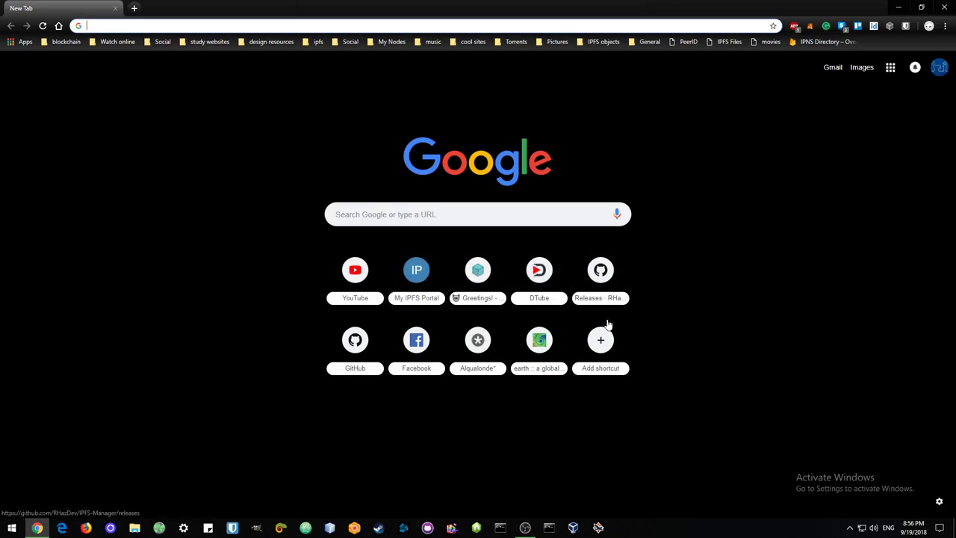
pyautogui.click(67, 43)
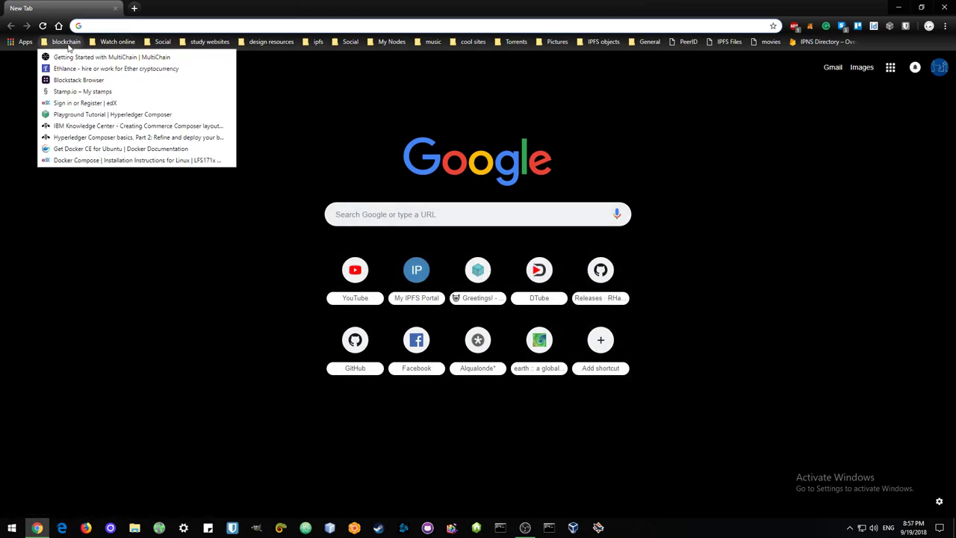
pyautogui.moveTo(245, 44)
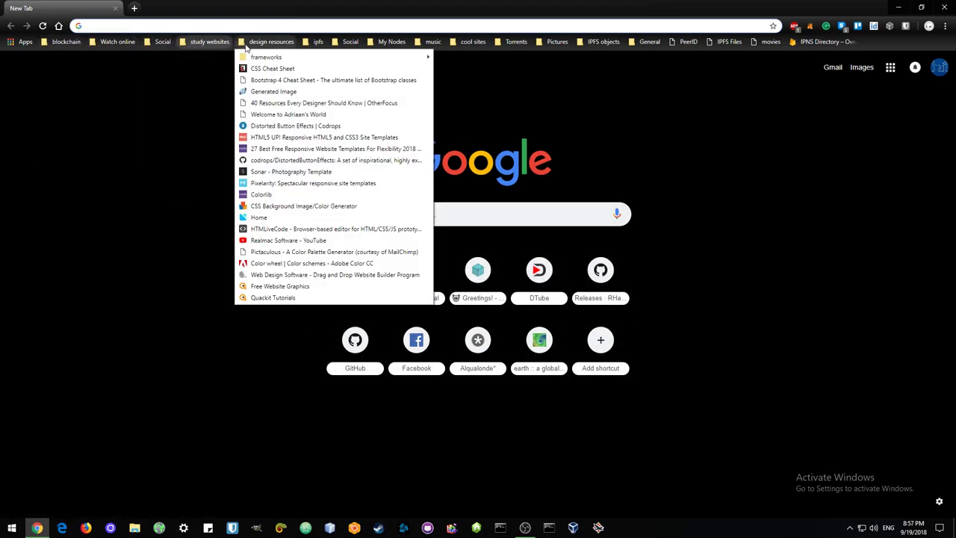
pyautogui.moveTo(484, 50)
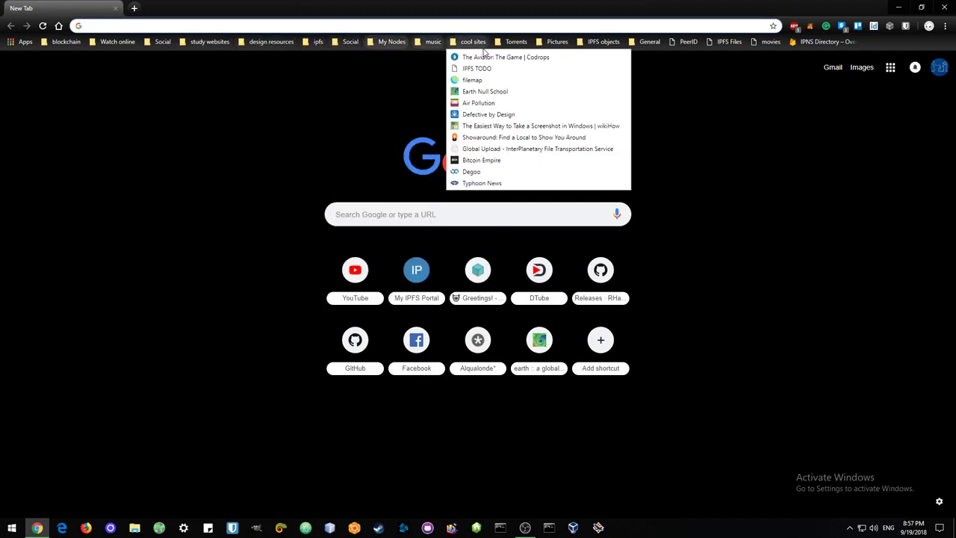
pyautogui.moveTo(657, 43)
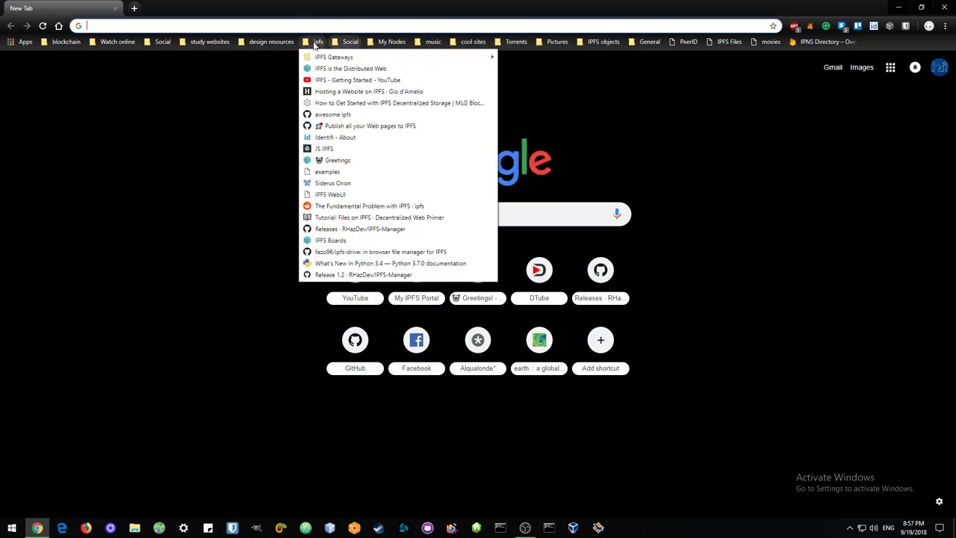
pyautogui.moveTo(283, 46)
pyautogui.click(150, 188)
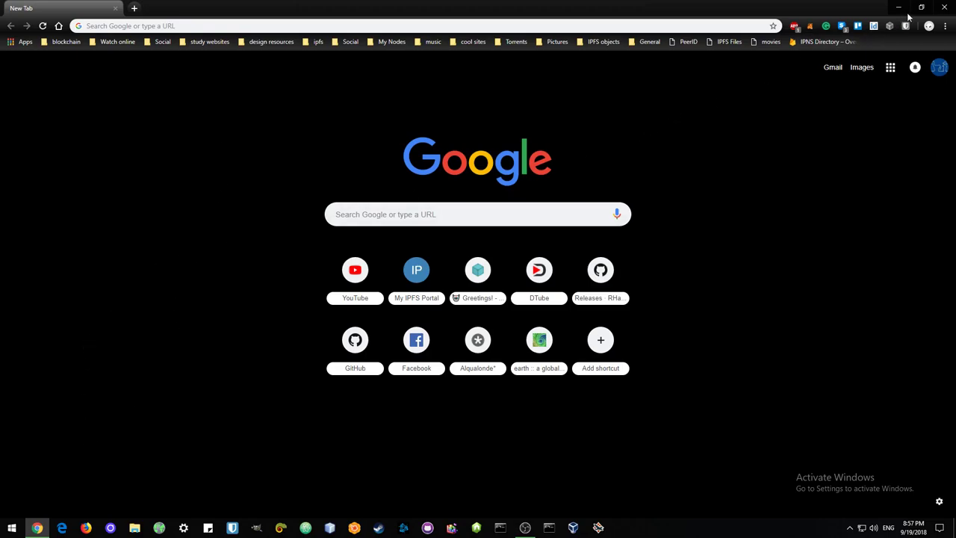
# Step: Close Chrome, switch to Beaker Browser and maximize its window
pyautogui.click(945, 8)
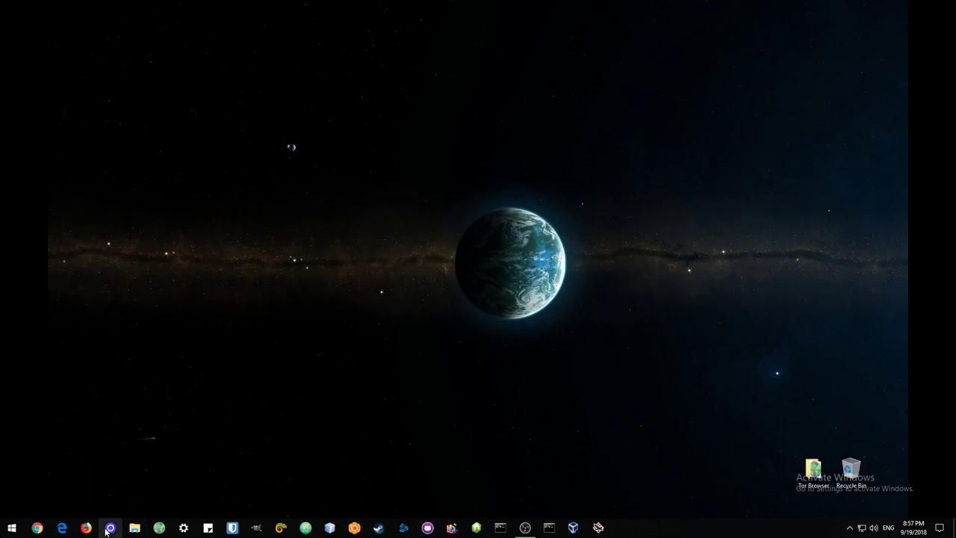
pyautogui.click(109, 529)
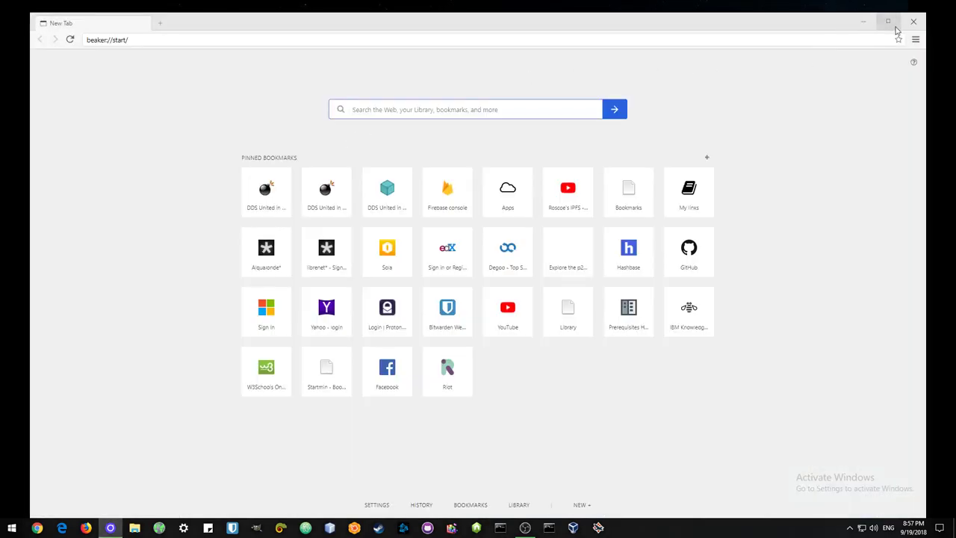
pyautogui.click(889, 23)
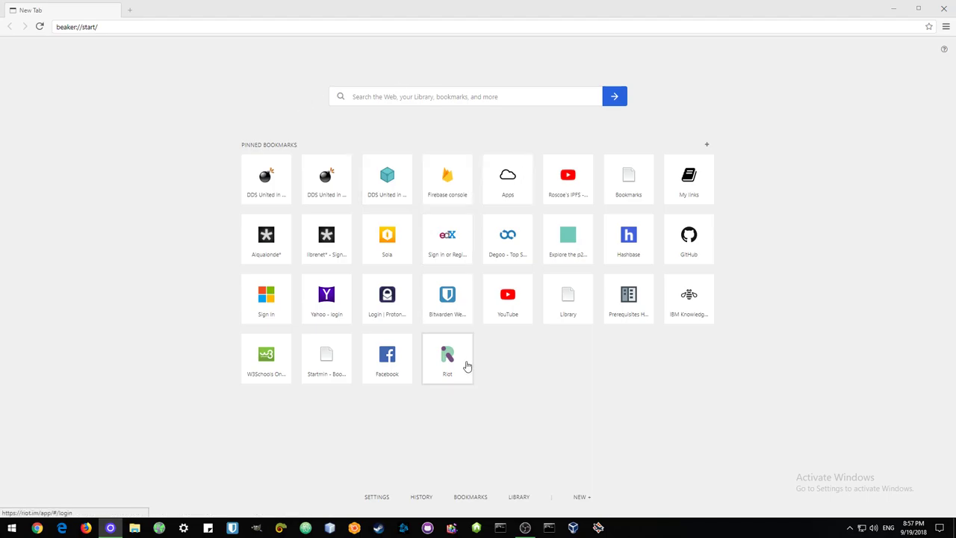
# Step: Move the pinned Riot and Proton login bookmarks into the first row, directly after the third DDS United pin
pyautogui.moveTo(448, 374); pyautogui.dragTo(446, 194)
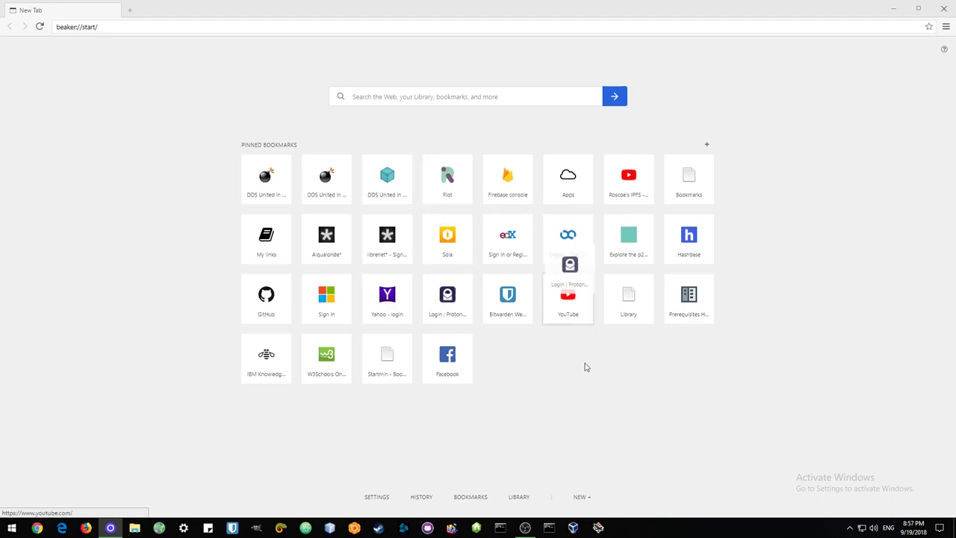
pyautogui.moveTo(450, 296); pyautogui.dragTo(488, 171)
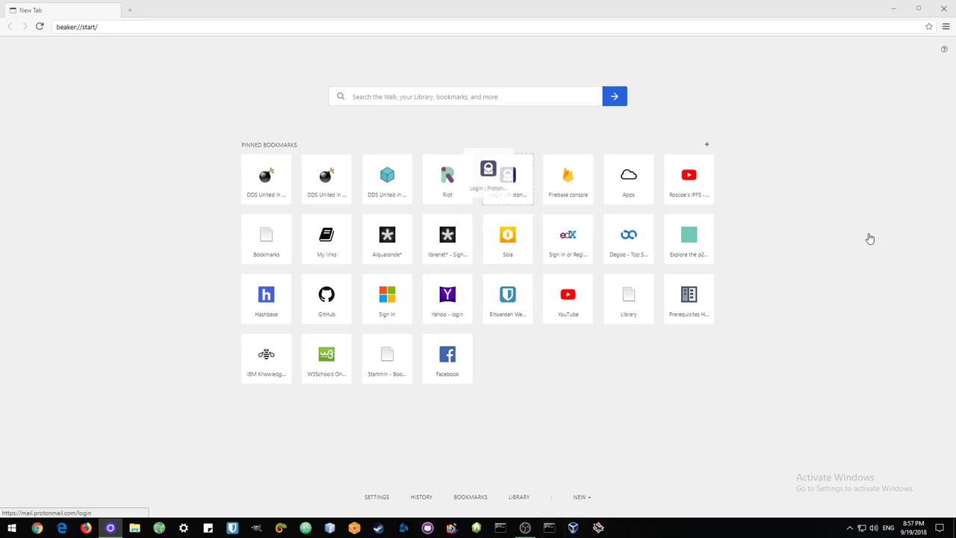
pyautogui.moveTo(870, 238); pyautogui.dragTo(870, 238)
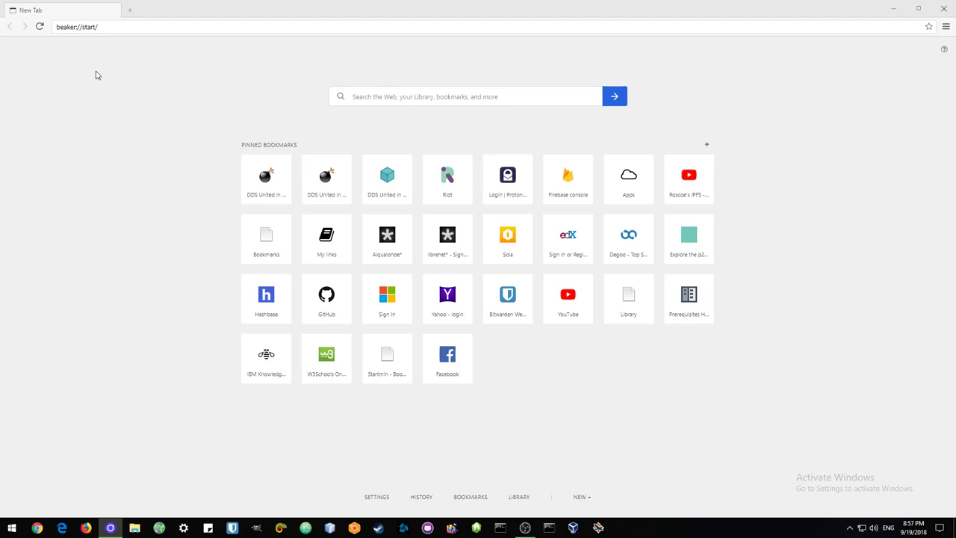
pyautogui.click(382, 97)
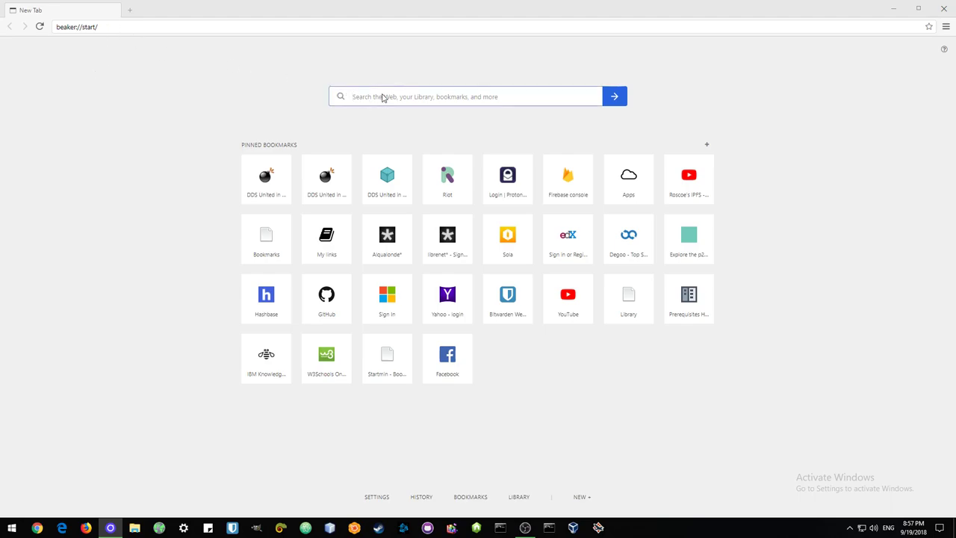
pyautogui.write('yahoo')
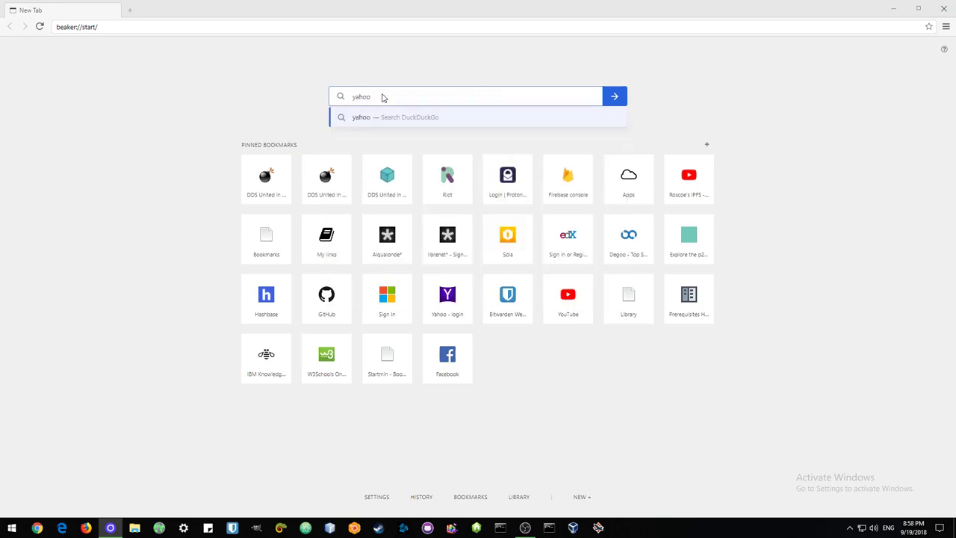
pyautogui.press('Return')
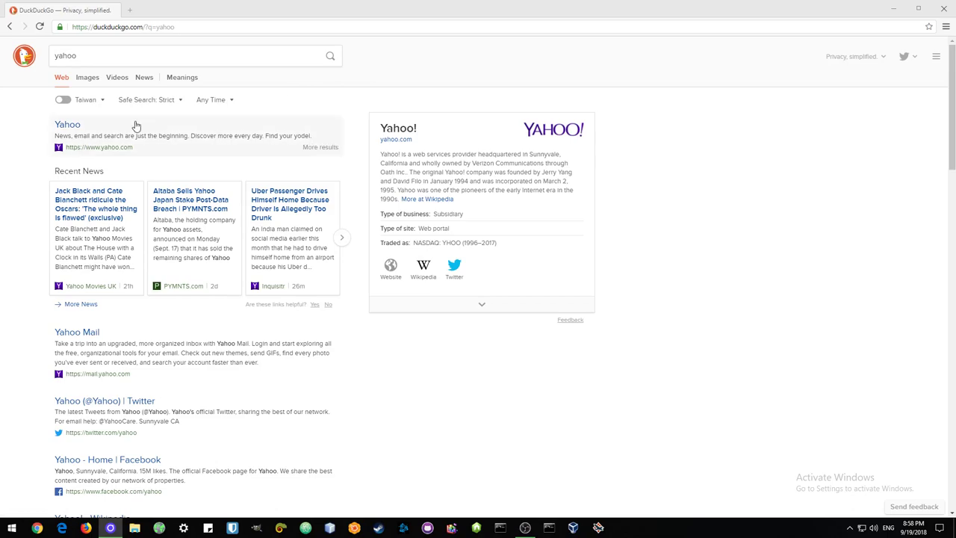
pyautogui.click(67, 125)
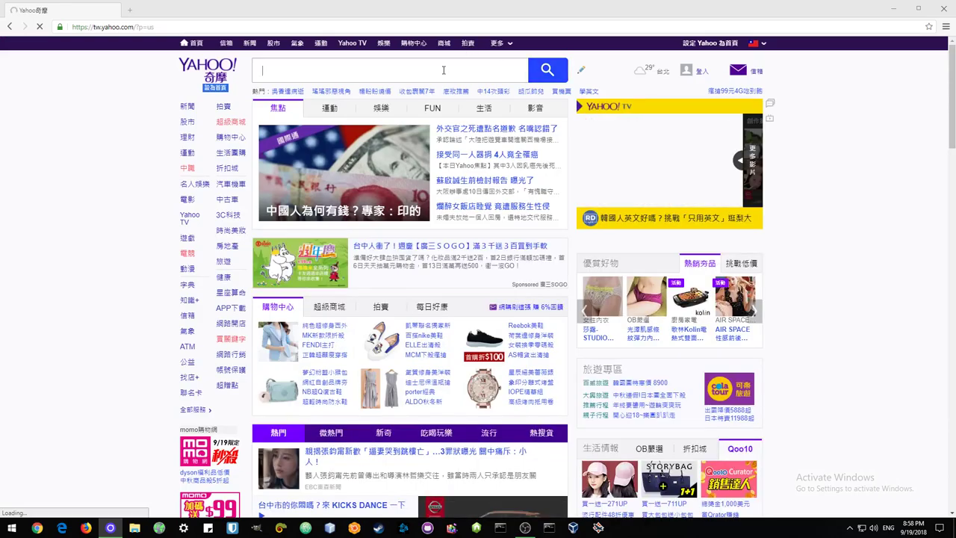
# Step: Switch the Yahoo homepage to its New Zealand edition
pyautogui.click(444, 70)
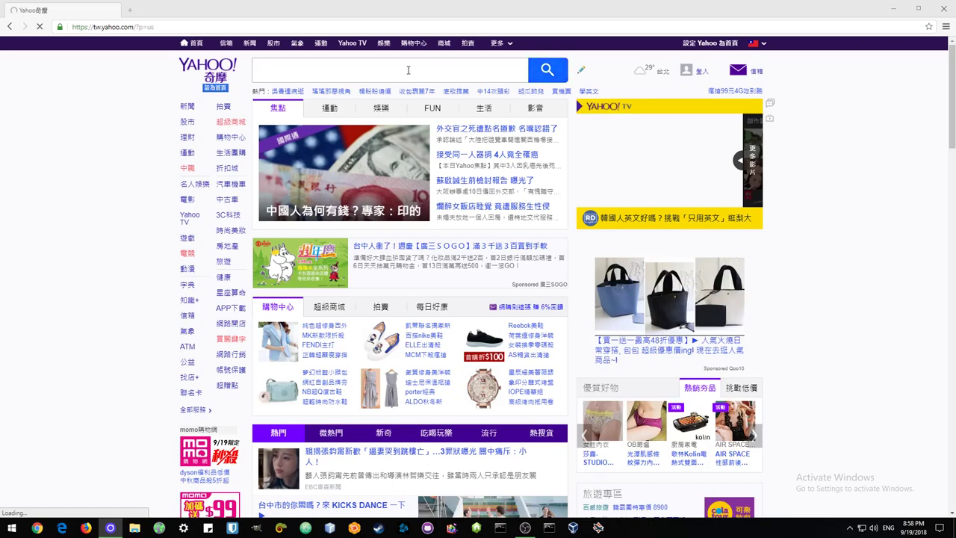
pyautogui.click(763, 43)
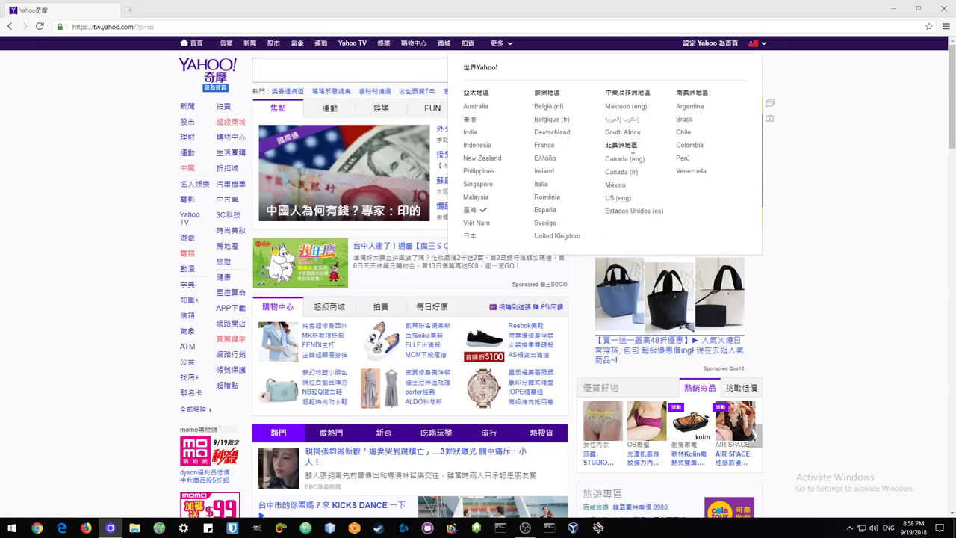
pyautogui.click(477, 158)
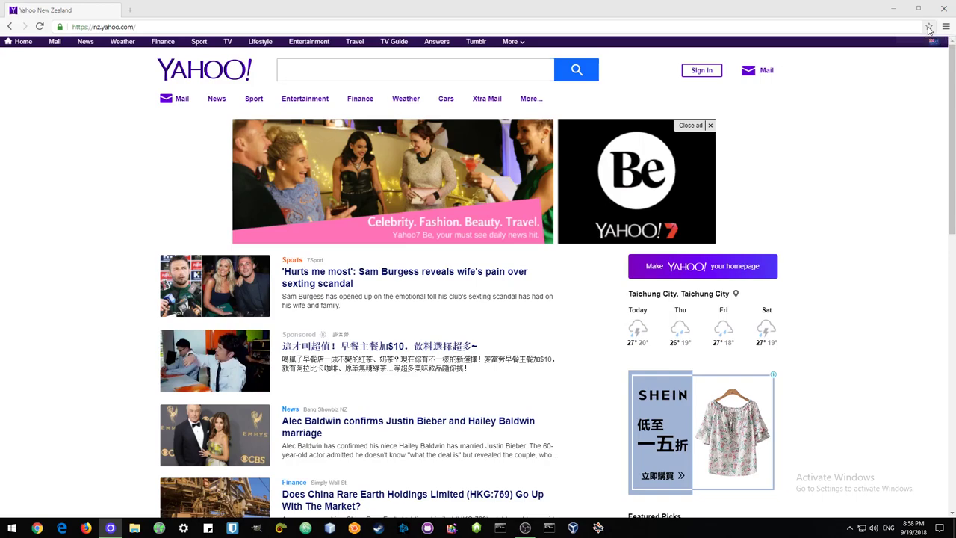
# Step: Bookmark the Yahoo New Zealand page with the tags "yahoo mail"
pyautogui.click(929, 27)
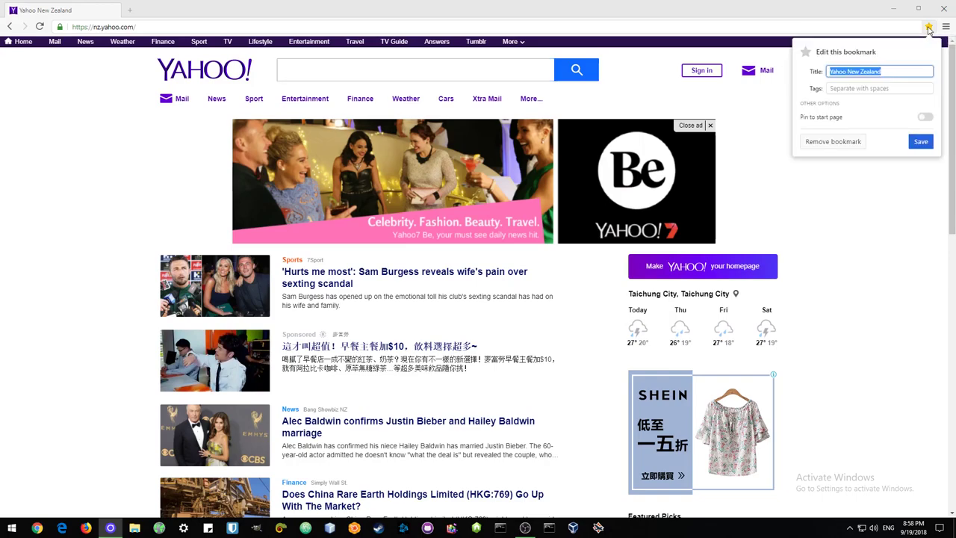
pyautogui.click(840, 89)
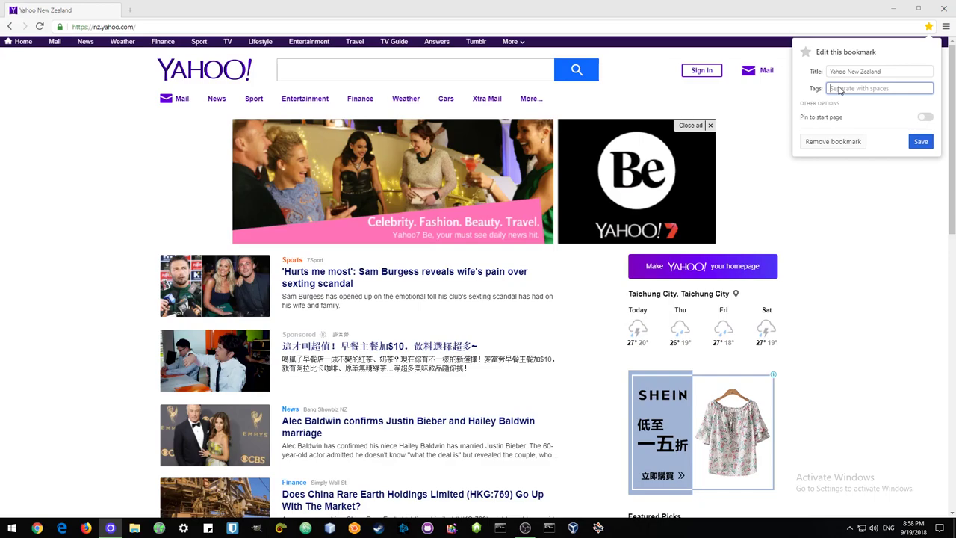
pyautogui.write('yahoo mail')
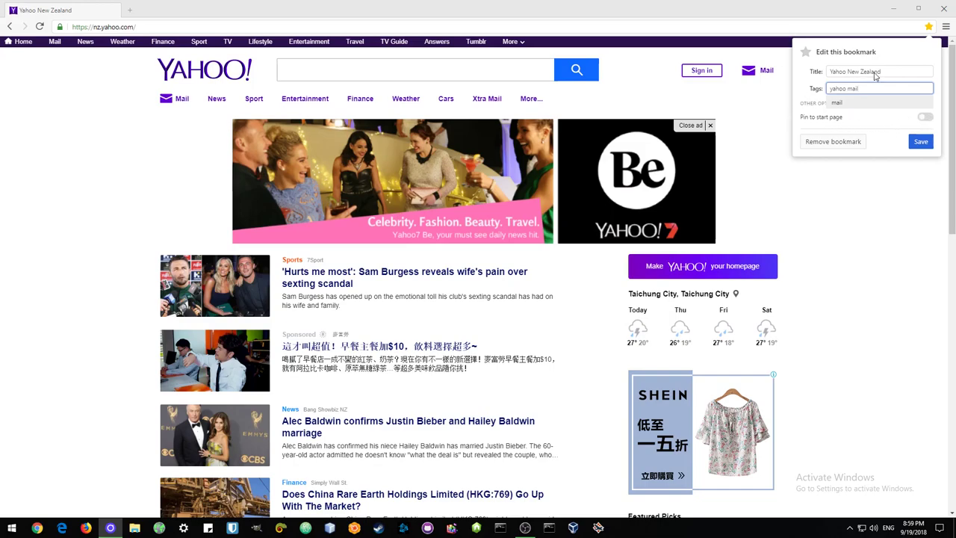
pyautogui.click(921, 142)
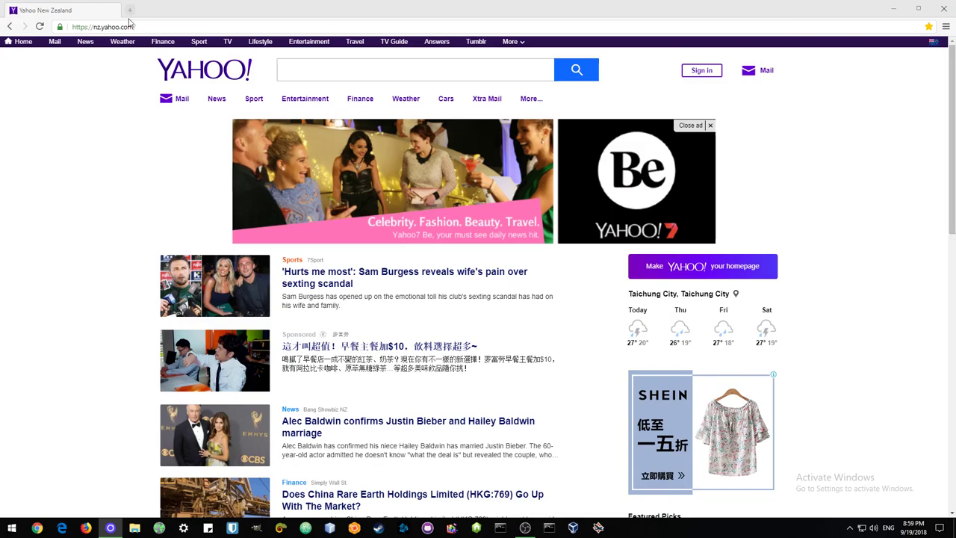
# Step: Search Yahoo for "surfing" and open the Surfing Magazine Archive result from SURFER Magazine
pyautogui.click(306, 73)
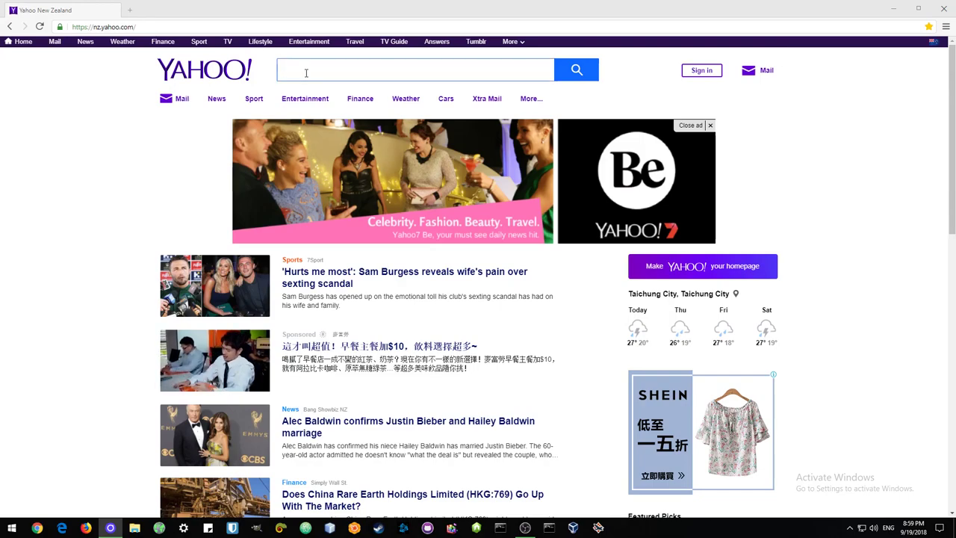
pyautogui.write('sur')
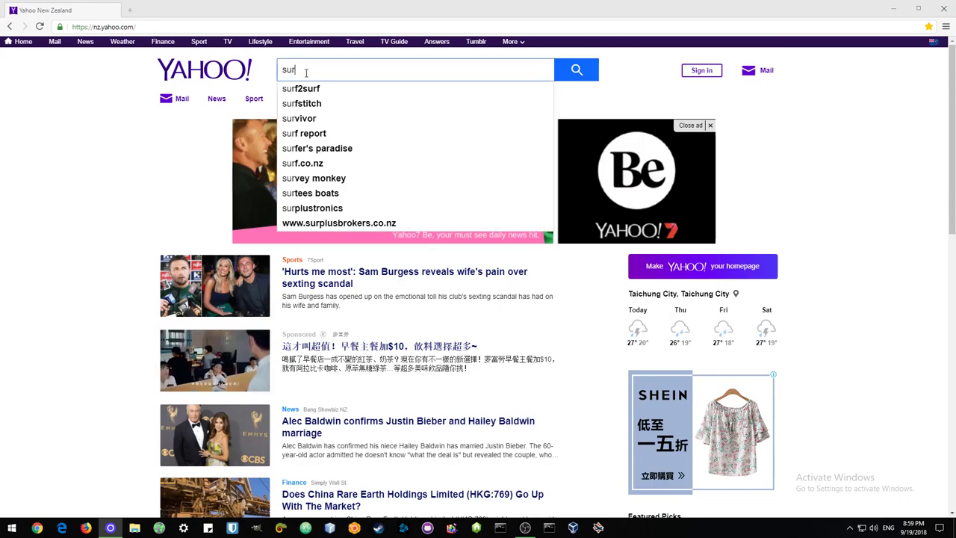
pyautogui.write('fing')
pyautogui.press('Return')
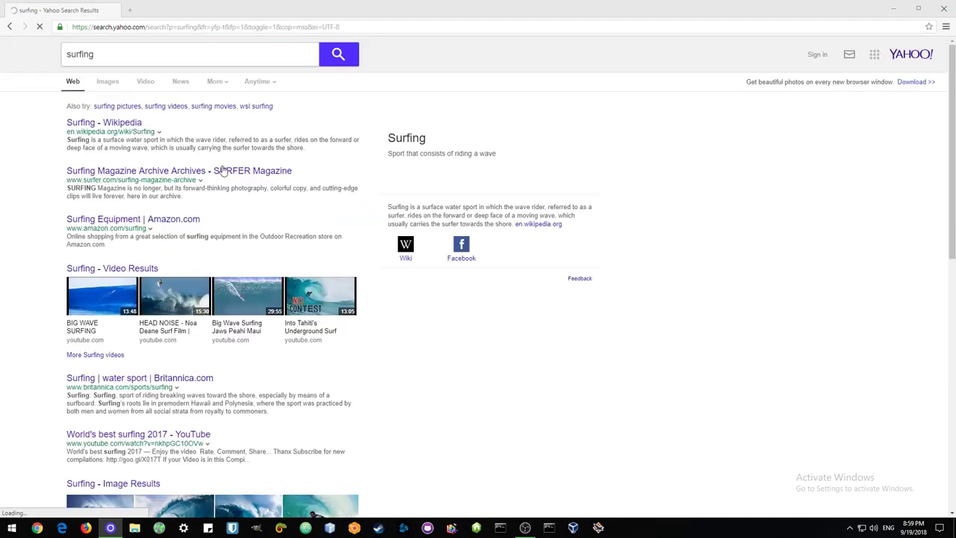
pyautogui.click(118, 174)
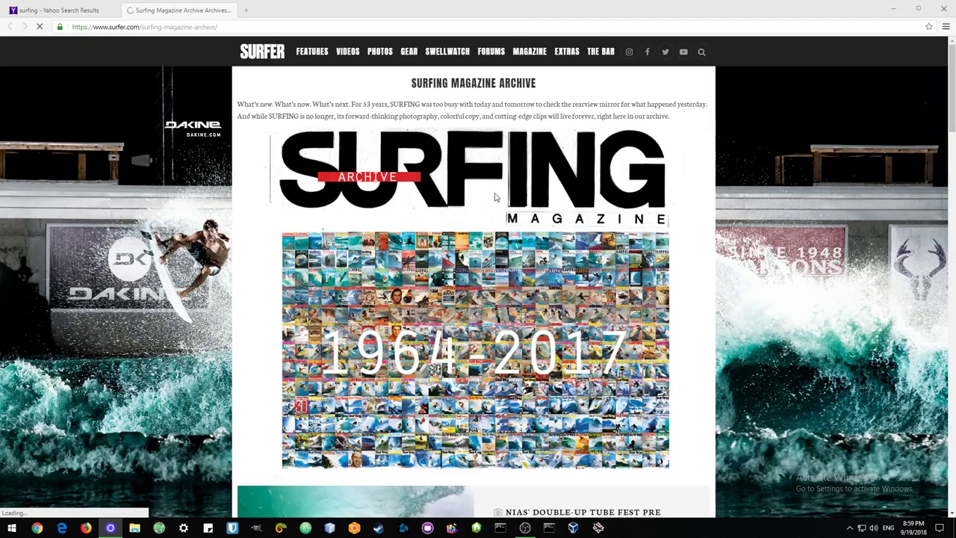
# Step: Bookmark the surfing archive page as "SURFER Magazine" with the tags "surfing sport" and close its tab
pyautogui.click(928, 27)
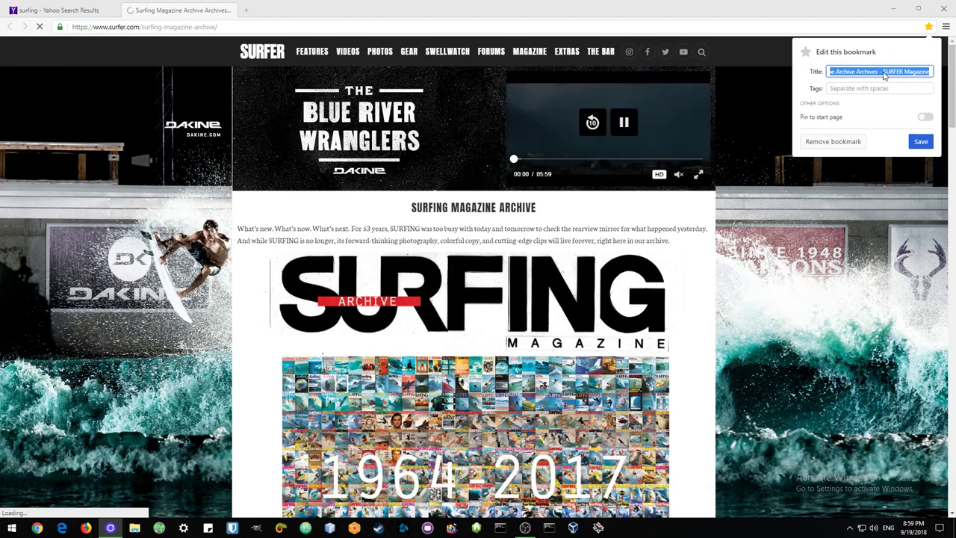
pyautogui.press('Delete')
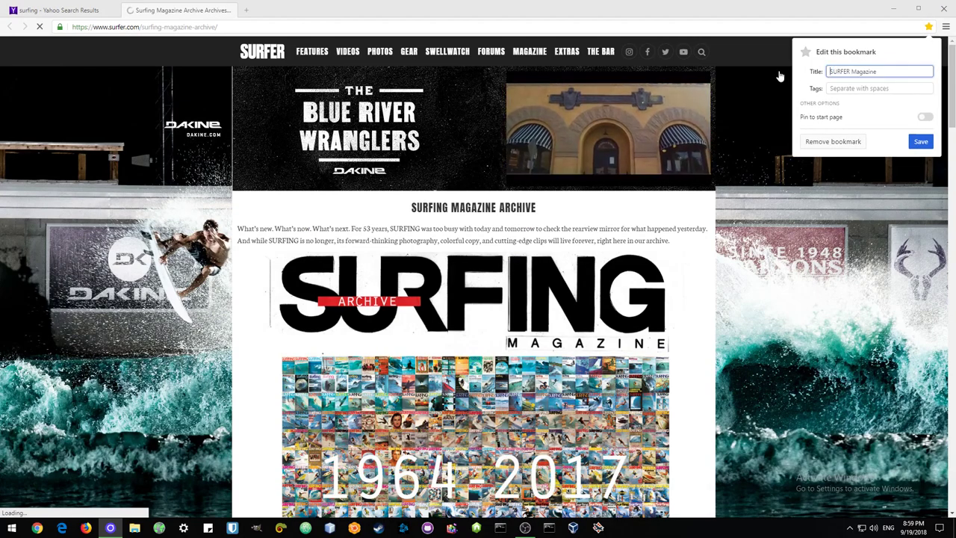
pyautogui.click(837, 90)
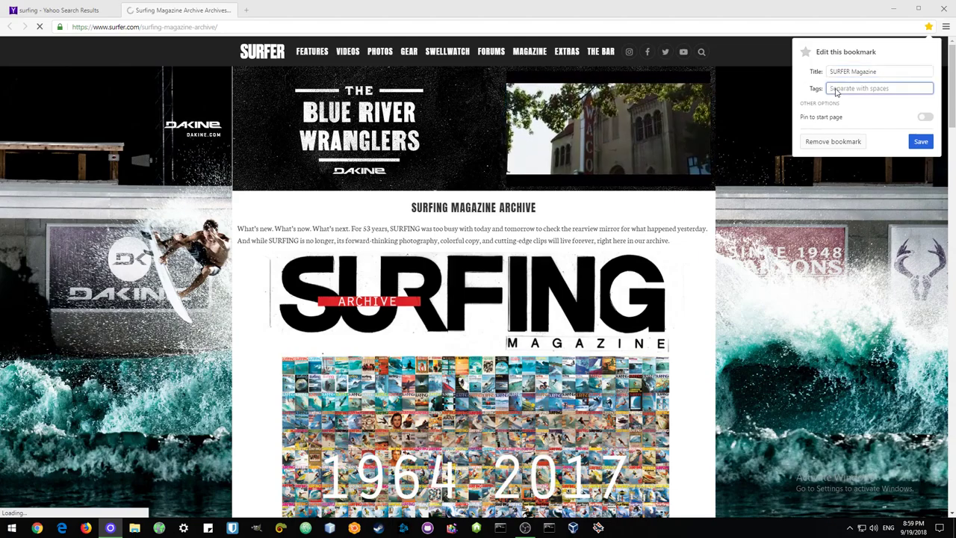
pyautogui.write('su')
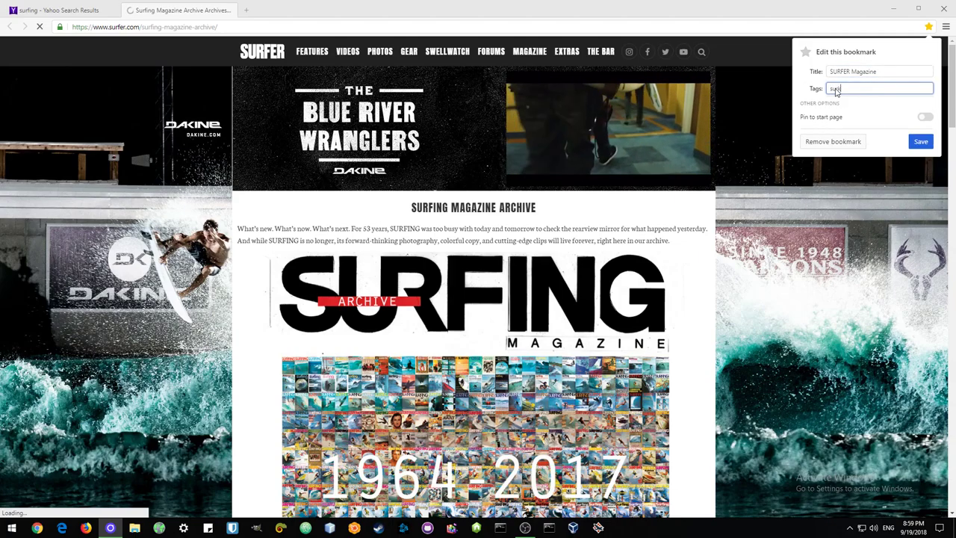
pyautogui.write('rfing')
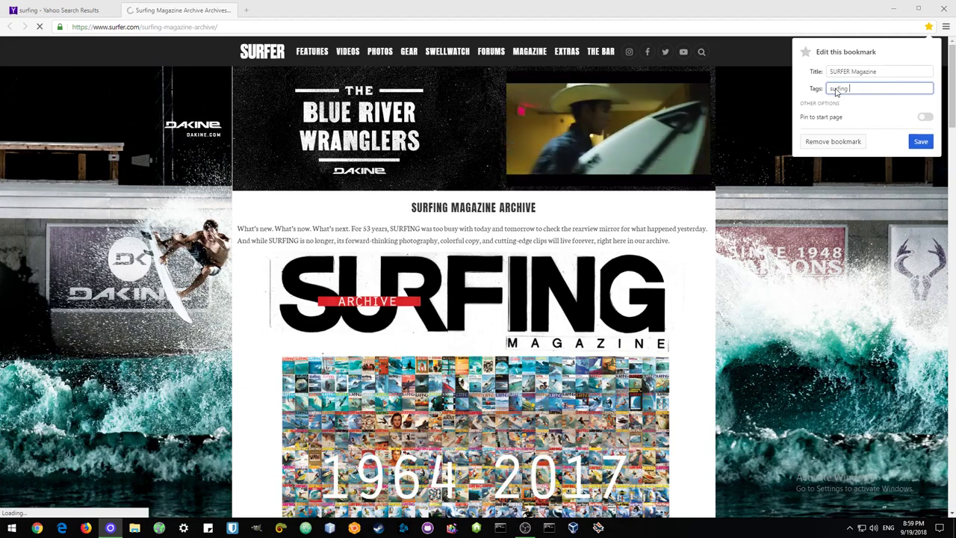
pyautogui.write(' sport')
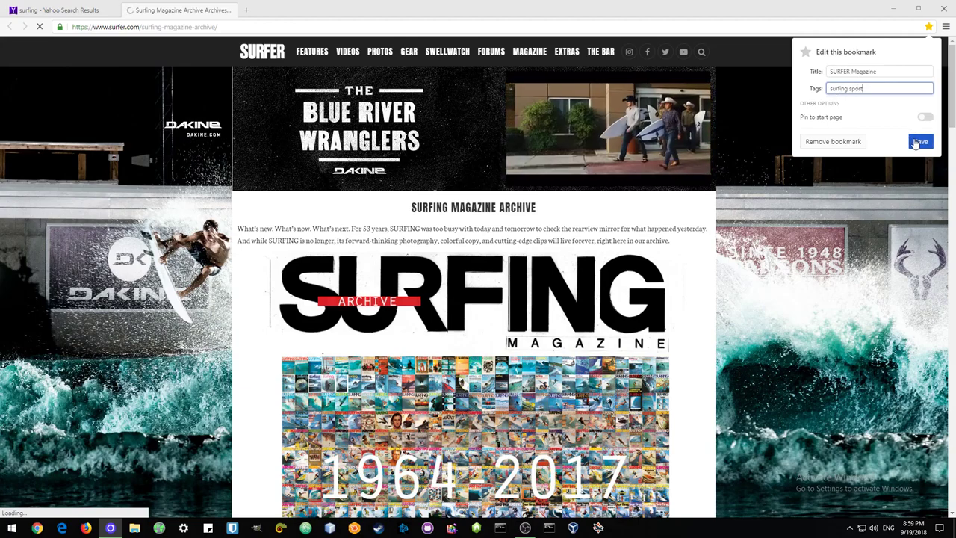
pyautogui.click(916, 143)
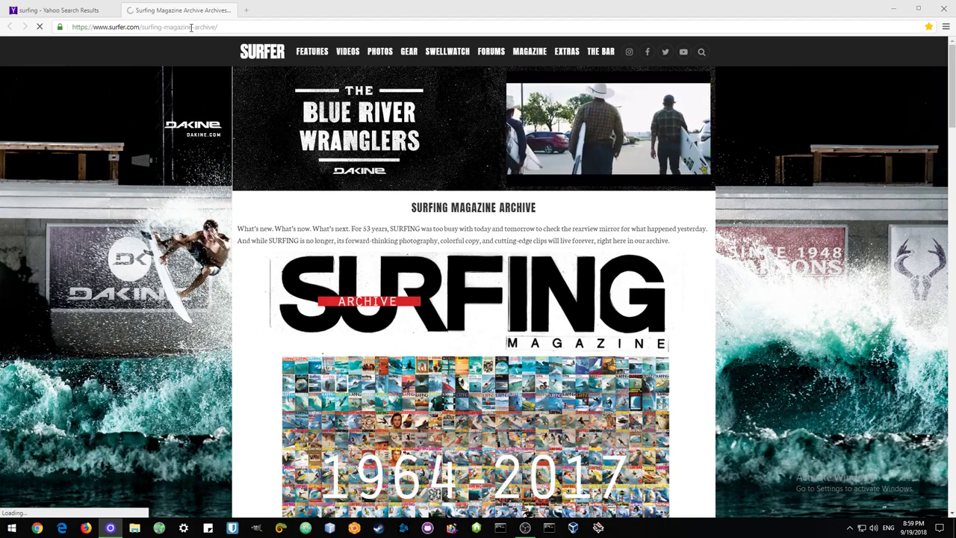
pyautogui.click(228, 10)
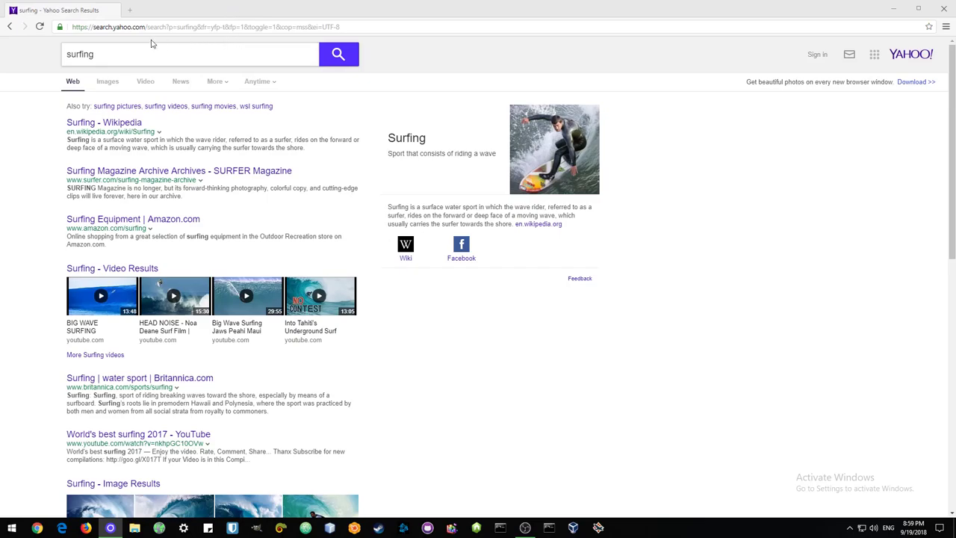
# Step: Open the bookmarks page and close the Yahoo search results tab
pyautogui.click(946, 28)
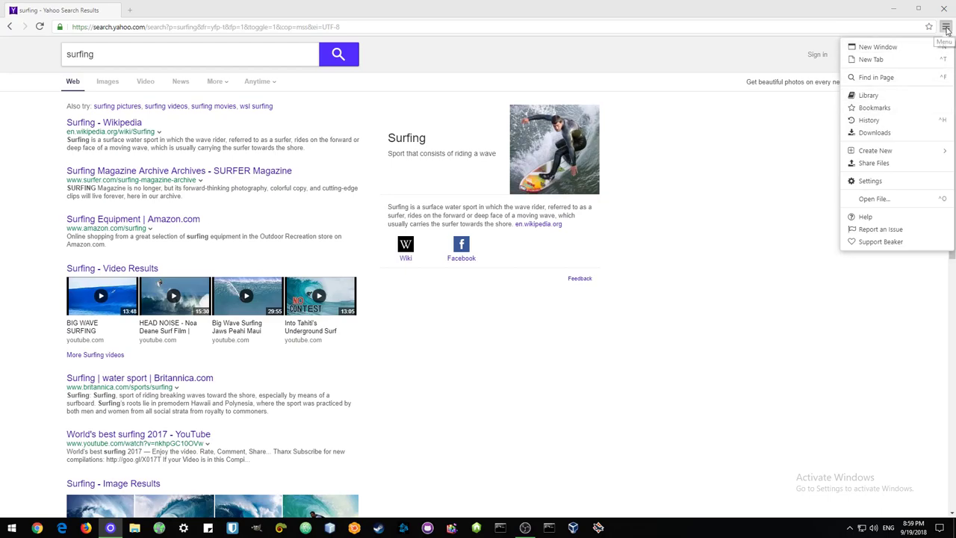
pyautogui.click(889, 108)
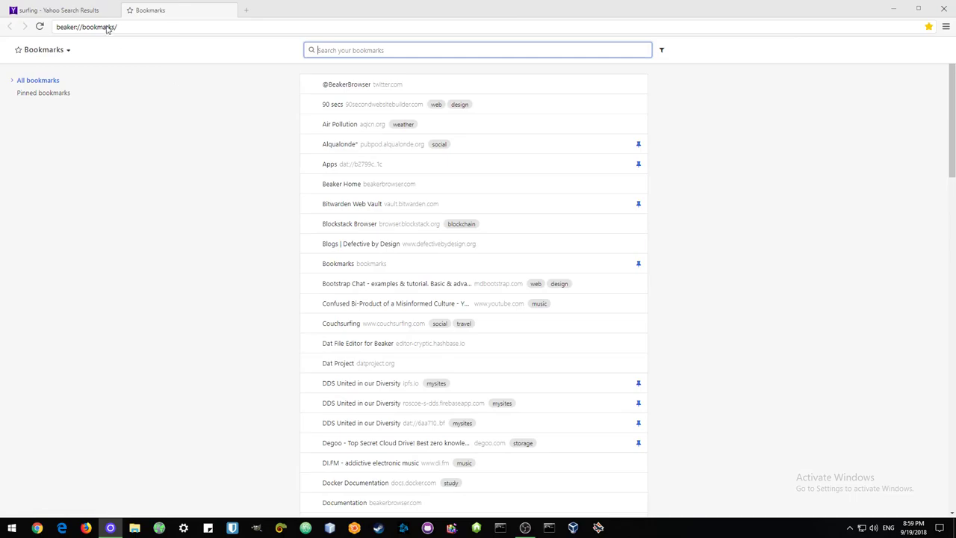
pyautogui.click(113, 10)
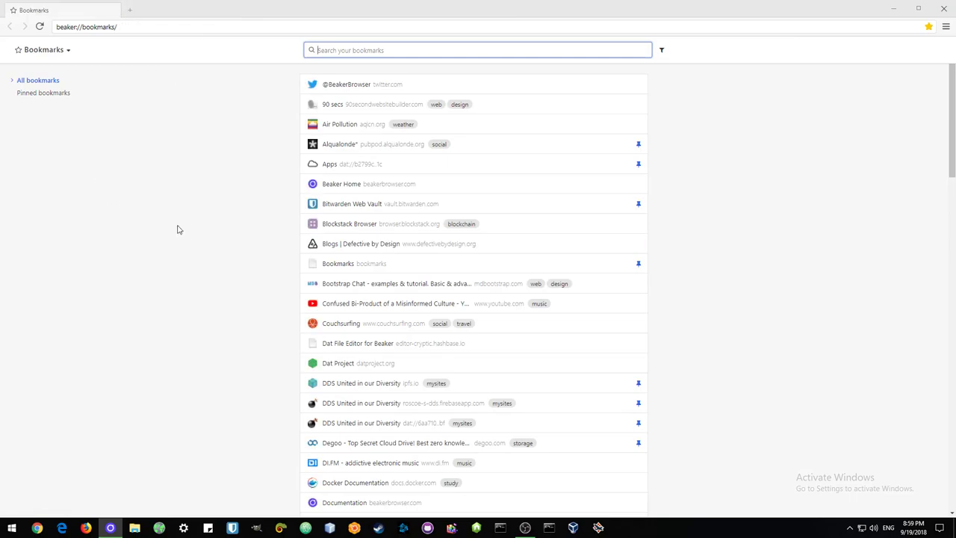
# Step: Filter the full bookmark list by the tag "blockchain"
pyautogui.scroll(-15, 612, 145)
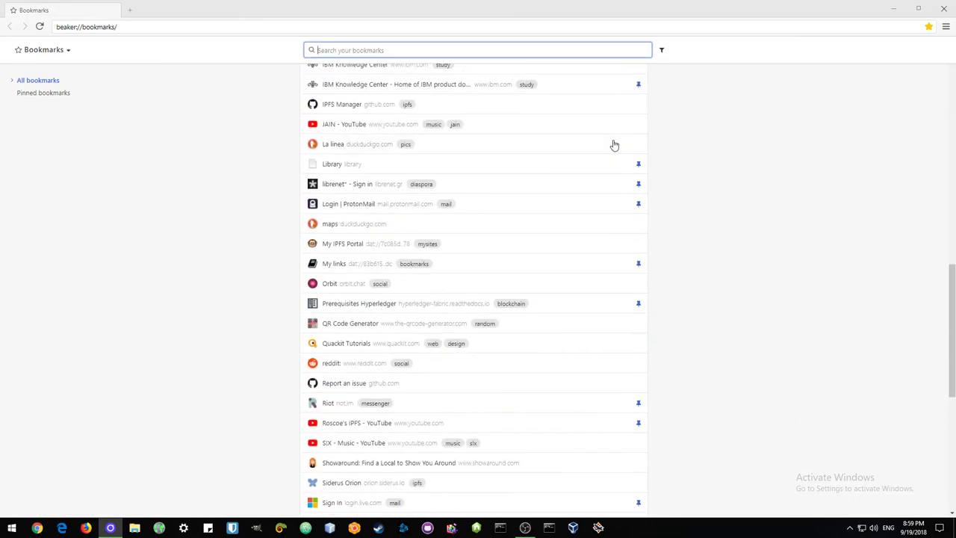
pyautogui.scroll(-2, 616, 140)
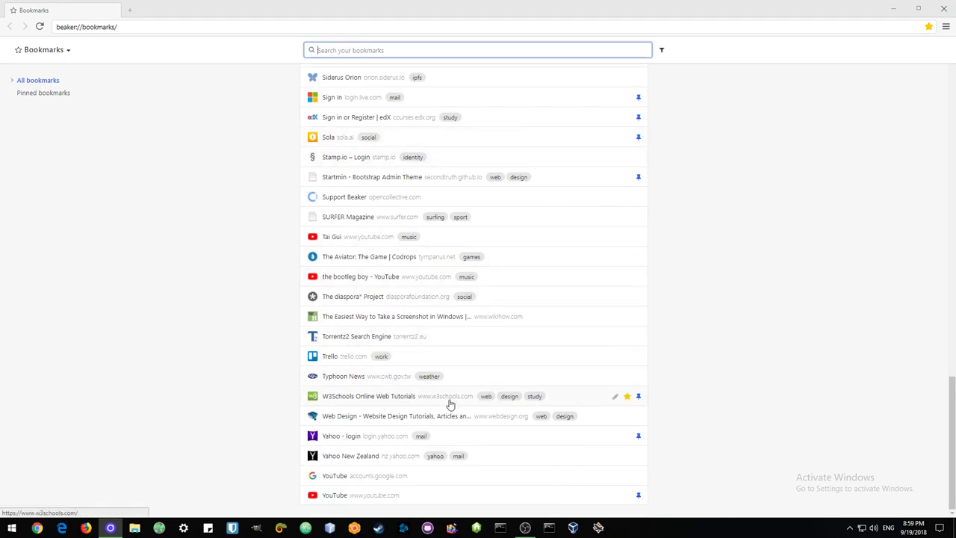
pyautogui.scroll(2, 450, 403)
pyautogui.scroll(15, 451, 403)
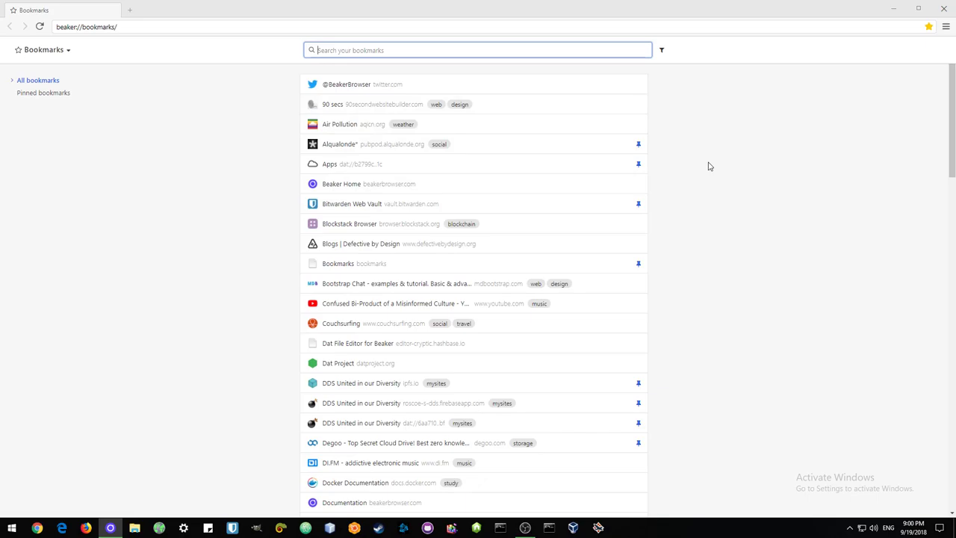
pyautogui.scroll(-15, 410, 203)
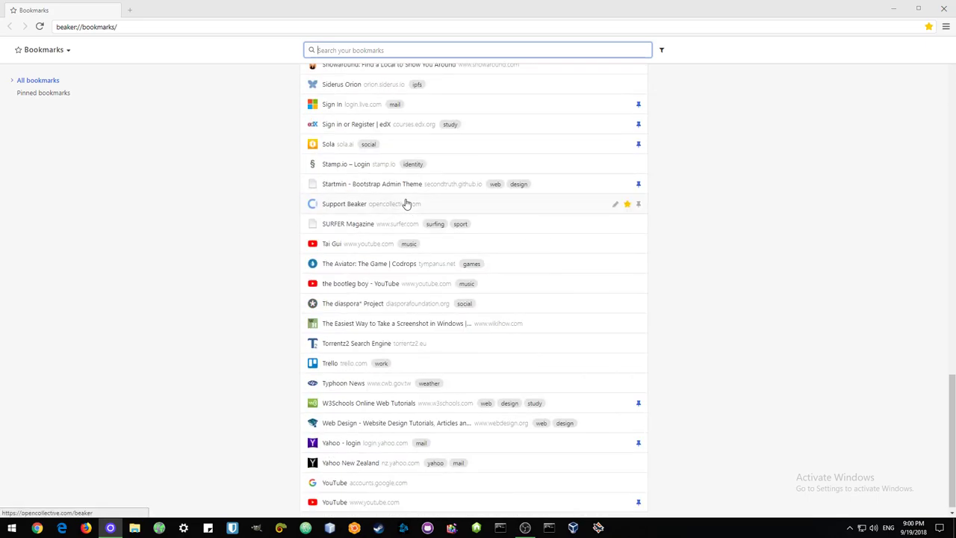
pyautogui.scroll(15, 409, 303)
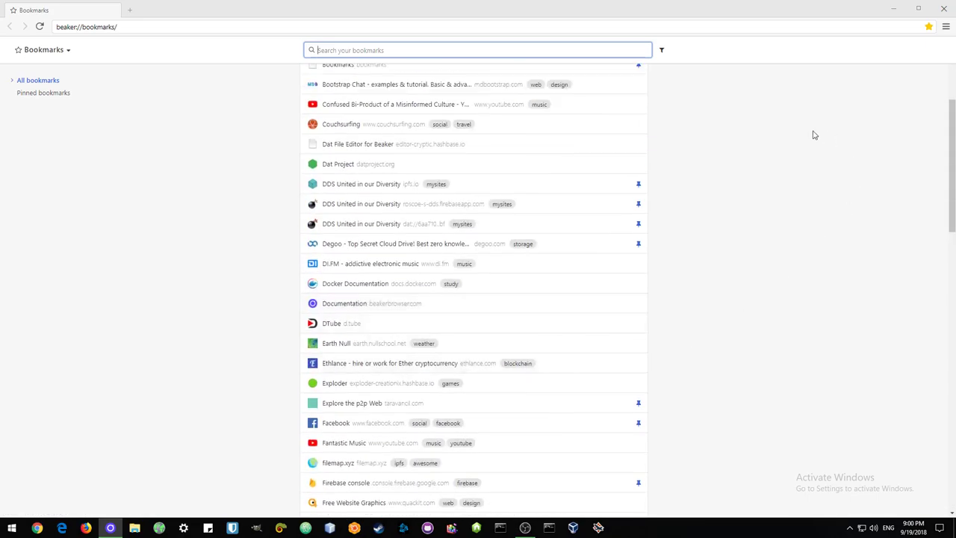
pyautogui.click(662, 51)
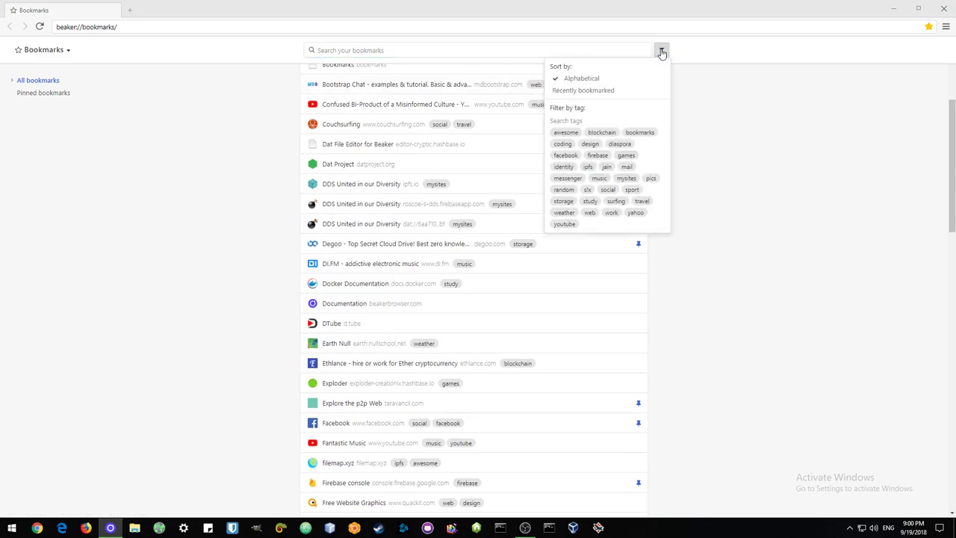
pyautogui.click(601, 132)
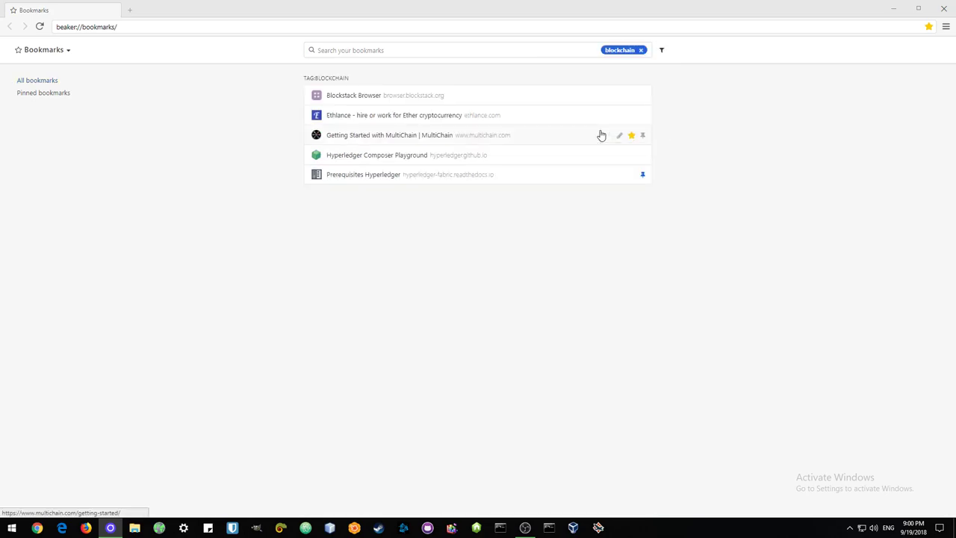
# Step: Change the bookmark tag filter to "games" and then to "mail"
pyautogui.click(662, 51)
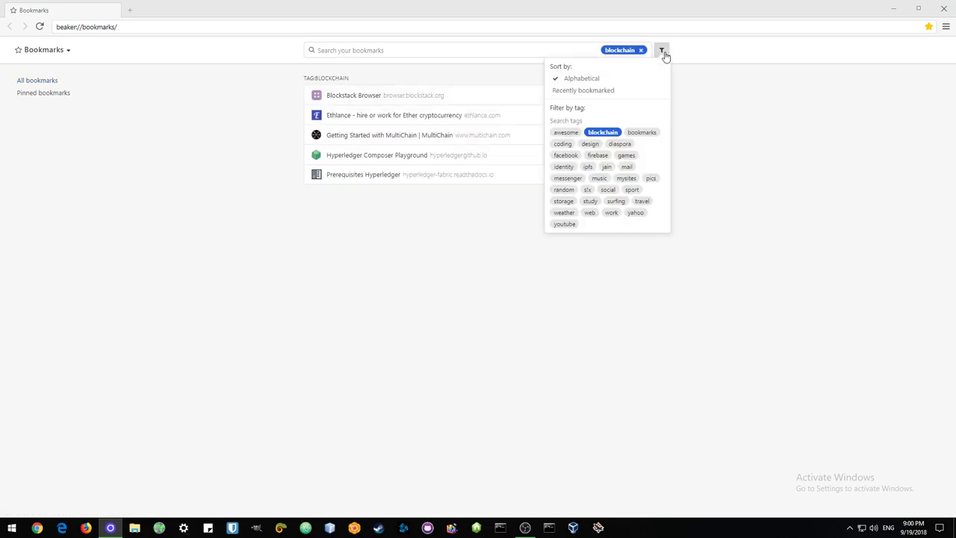
pyautogui.click(629, 156)
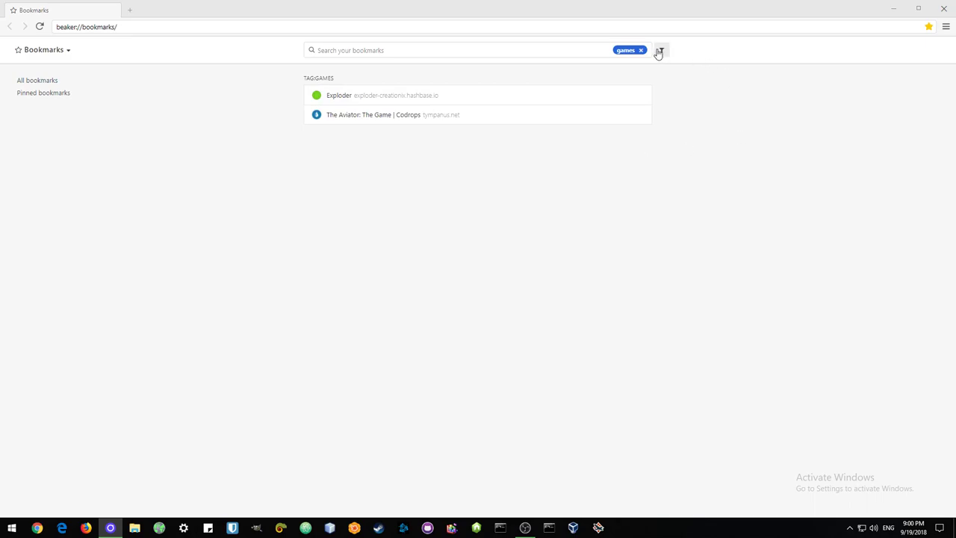
pyautogui.click(661, 51)
pyautogui.click(630, 168)
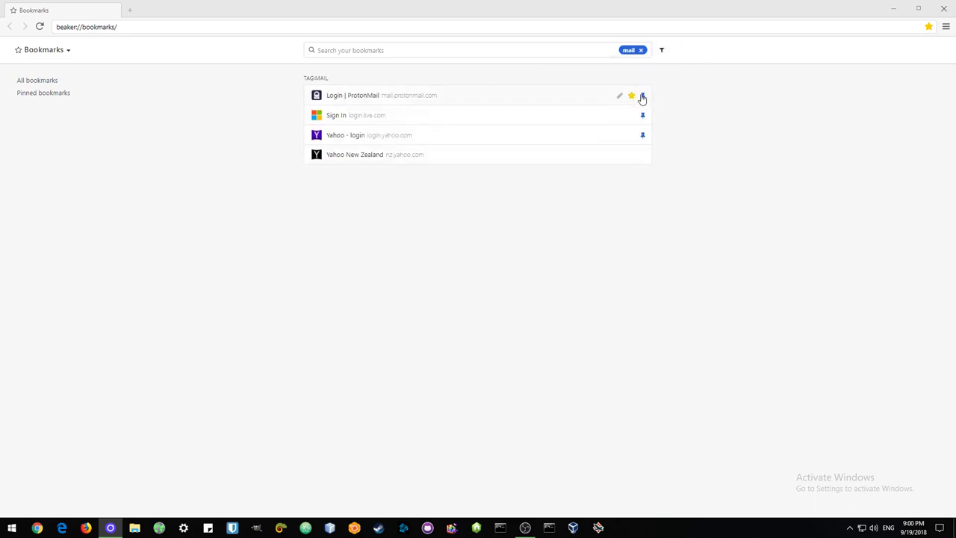
# Step: Filter the bookmarks by the tag "messenger", followed by the tag "yahoo"
pyautogui.click(662, 51)
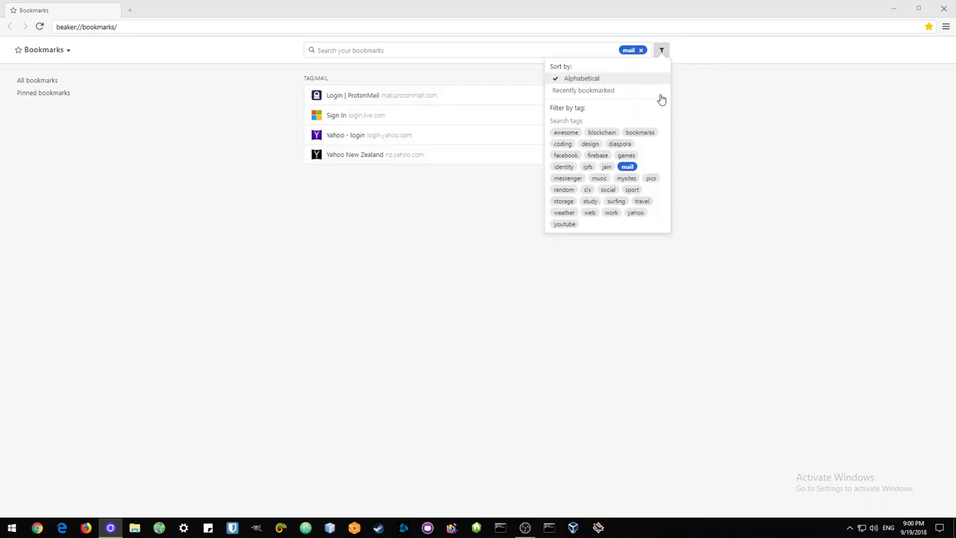
pyautogui.click(566, 184)
pyautogui.click(662, 51)
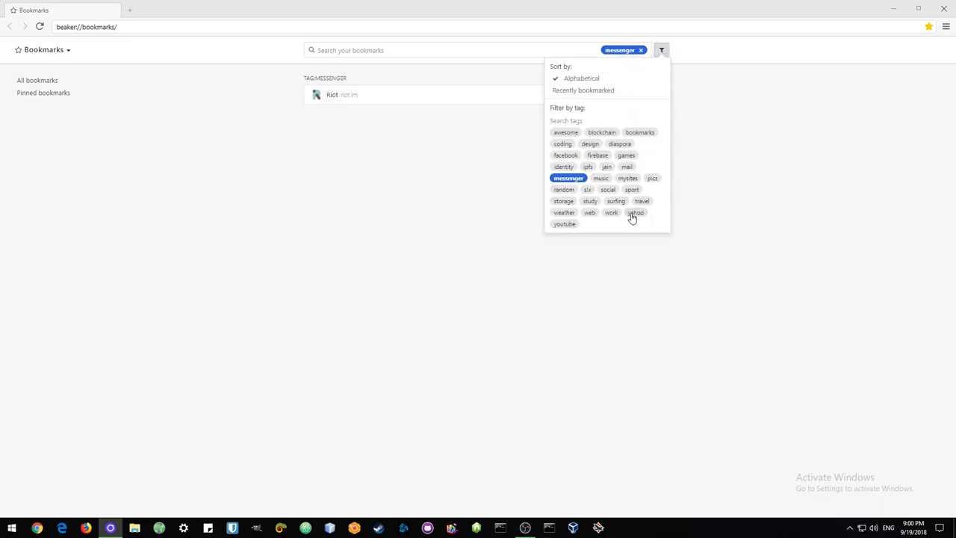
pyautogui.click(632, 217)
# Step: Remove the "yahoo" tag filter to list all bookmarks again
pyautogui.click(663, 52)
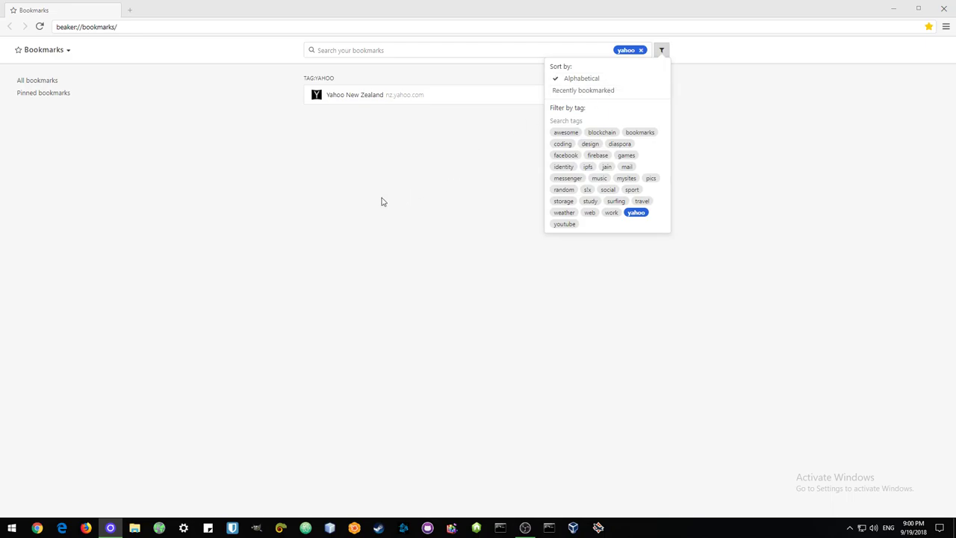
pyautogui.click(794, 147)
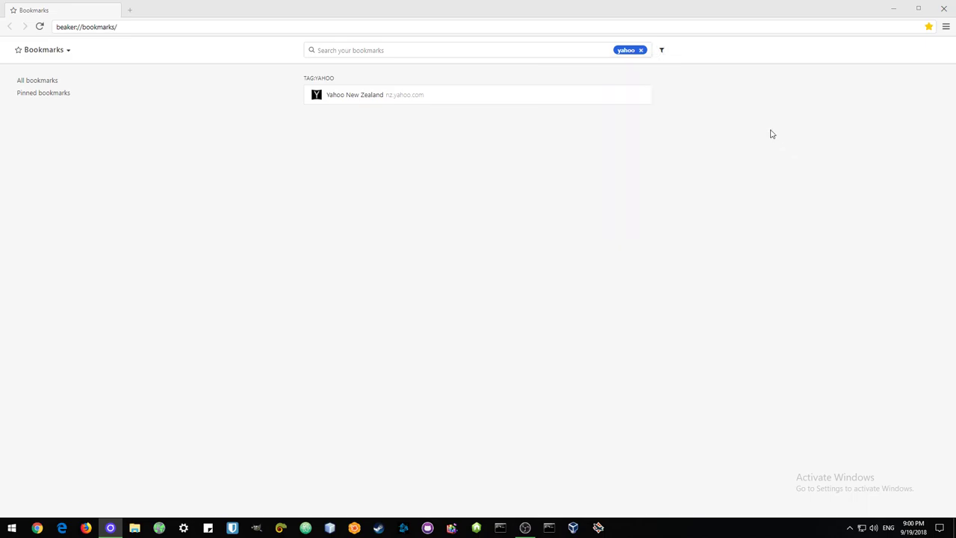
pyautogui.click(641, 50)
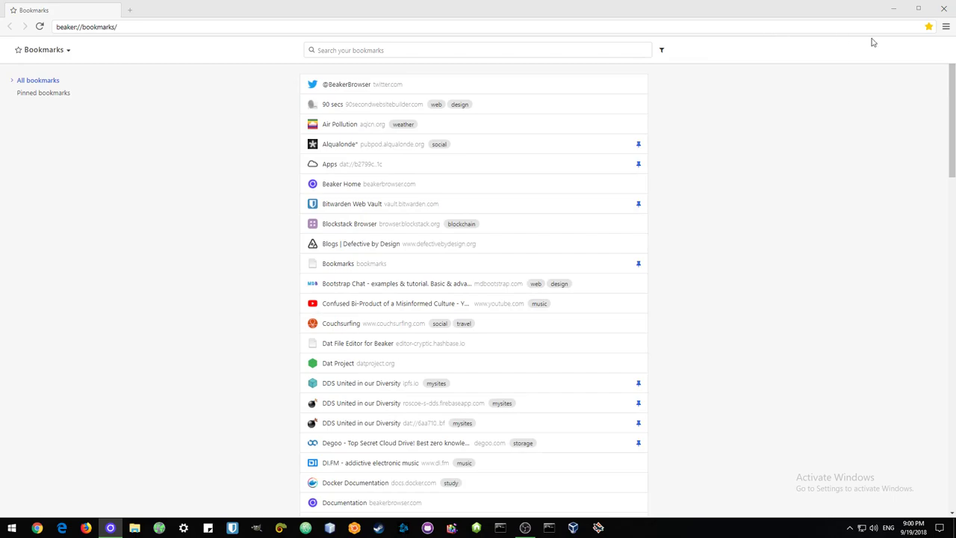
# Step: View the pinned bookmarks on the start page in a new tab, then return to the bookmarks list
pyautogui.scroll(-3, 700, 235)
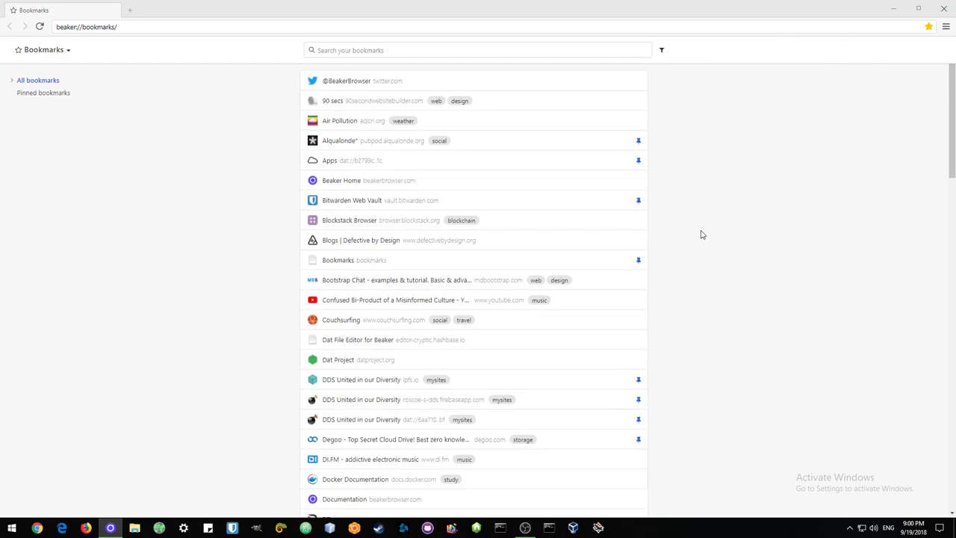
pyautogui.scroll(3, 701, 235)
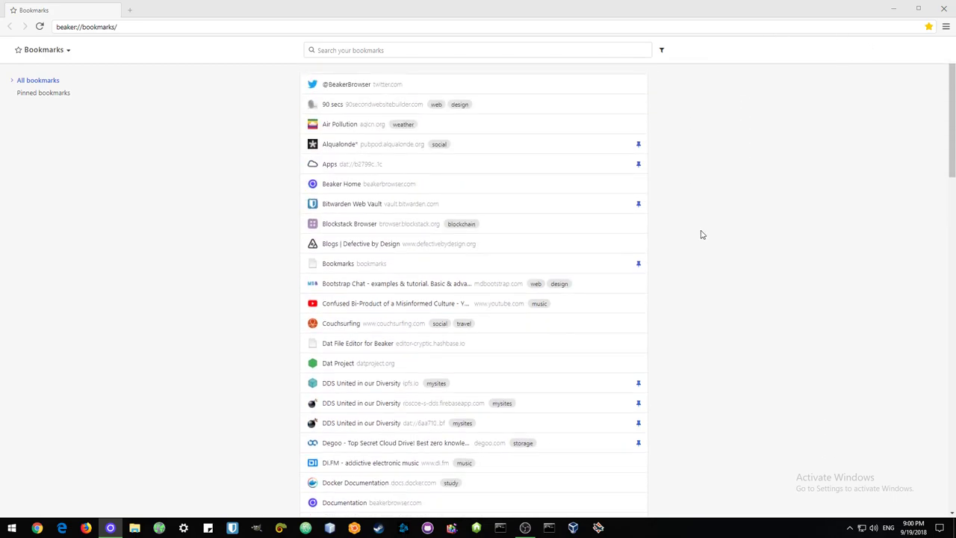
pyautogui.scroll(-3, 701, 234)
pyautogui.scroll(3, 700, 234)
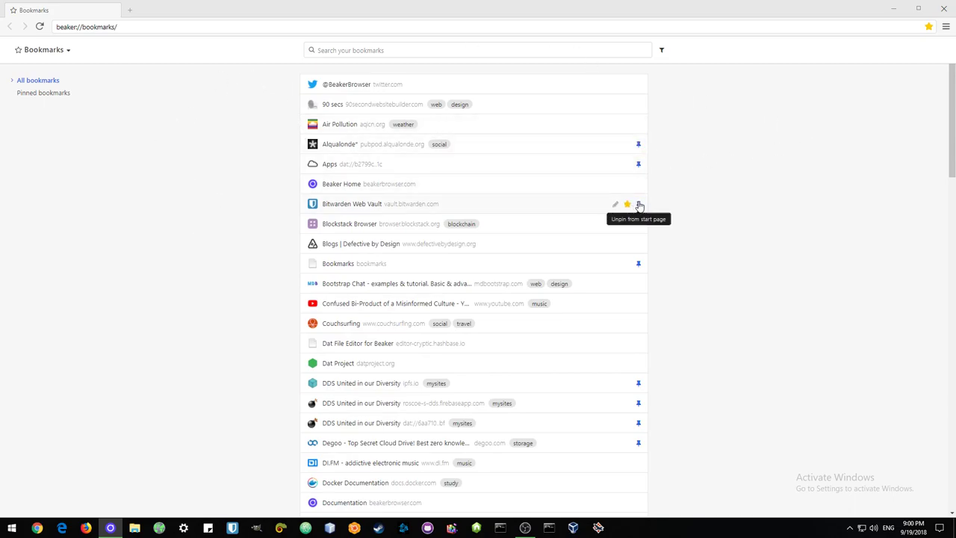
pyautogui.click(131, 13)
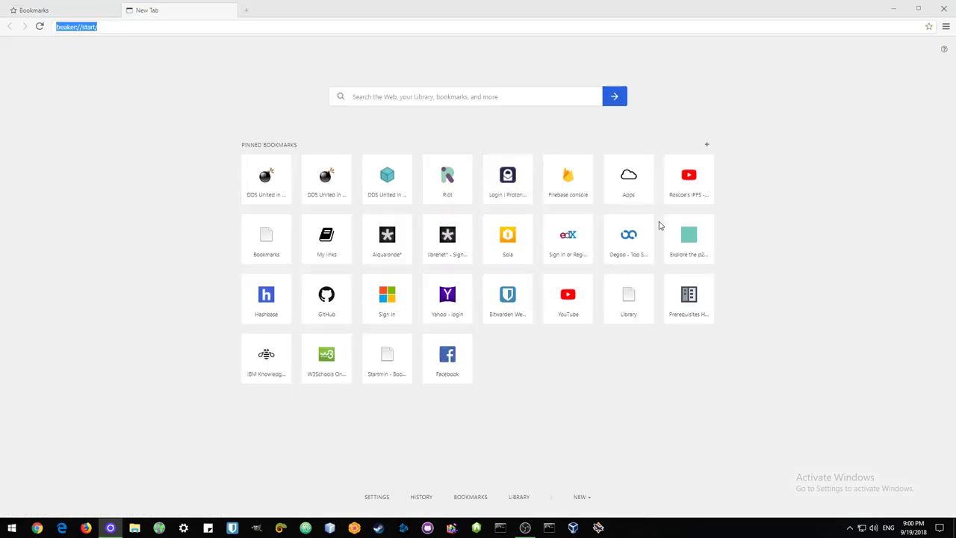
pyautogui.click(45, 13)
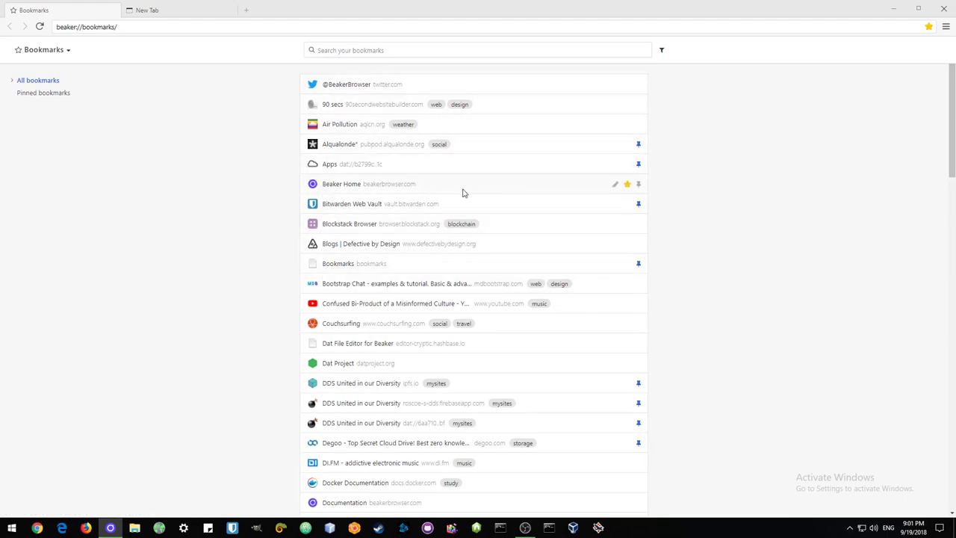
# Step: Add the tag "apps" to the Apps bookmark and save it
pyautogui.scroll(-1, 451, 194)
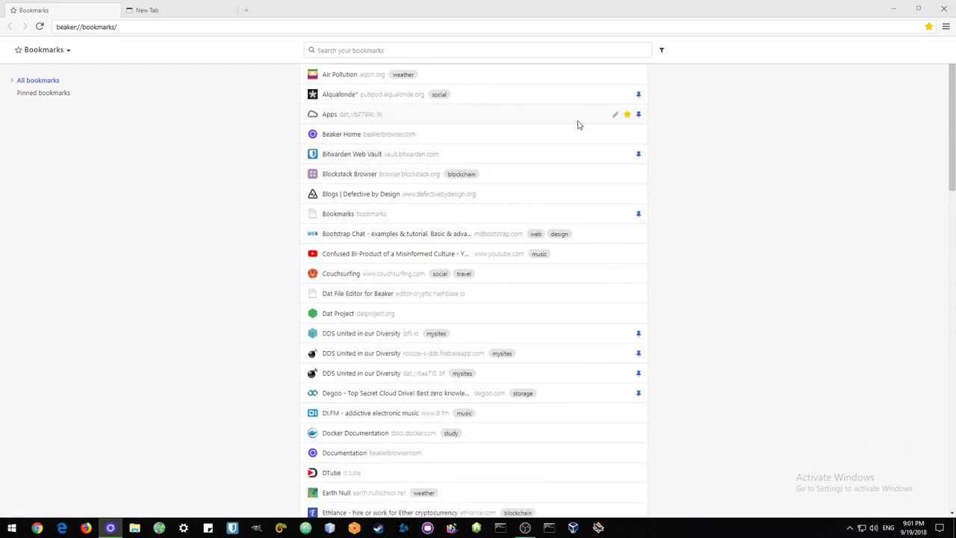
pyautogui.click(616, 116)
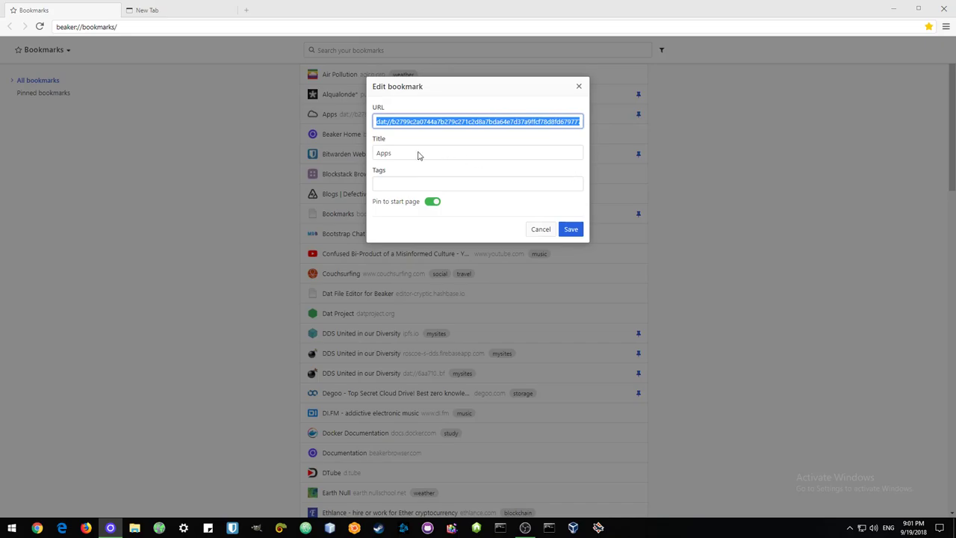
pyautogui.click(409, 186)
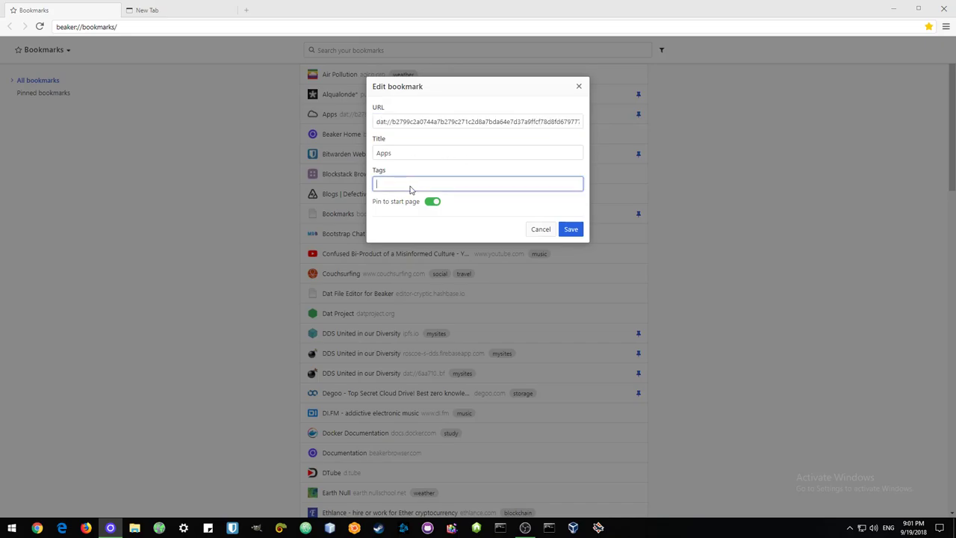
pyautogui.write('apps')
pyautogui.press('Return')
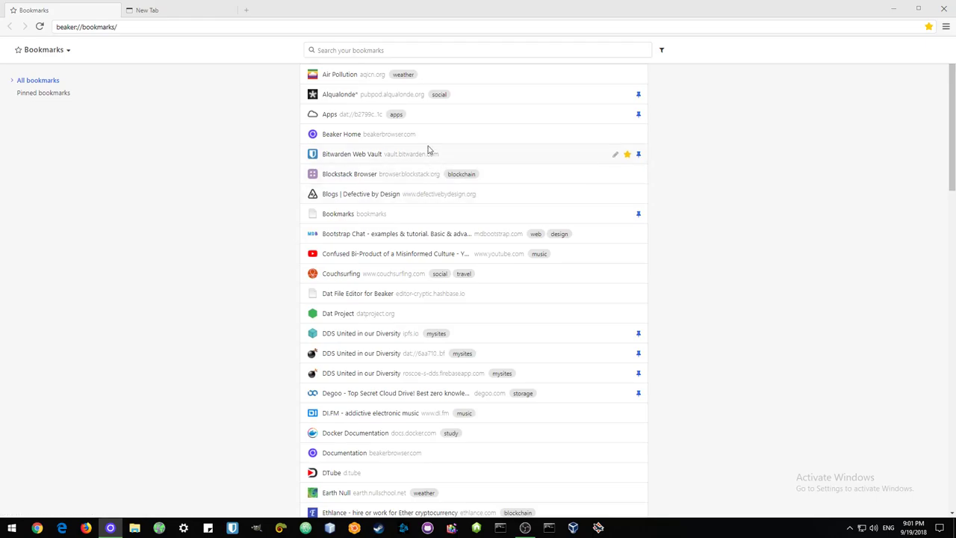
# Step: Add the tag "beaker" to the Beaker Home bookmark and save it
pyautogui.click(615, 135)
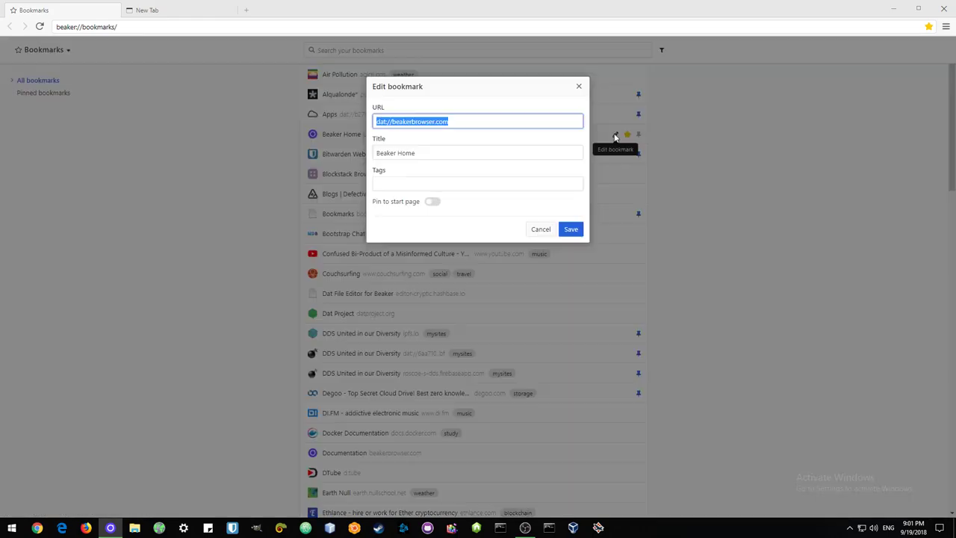
pyautogui.click(425, 184)
pyautogui.write('beaker')
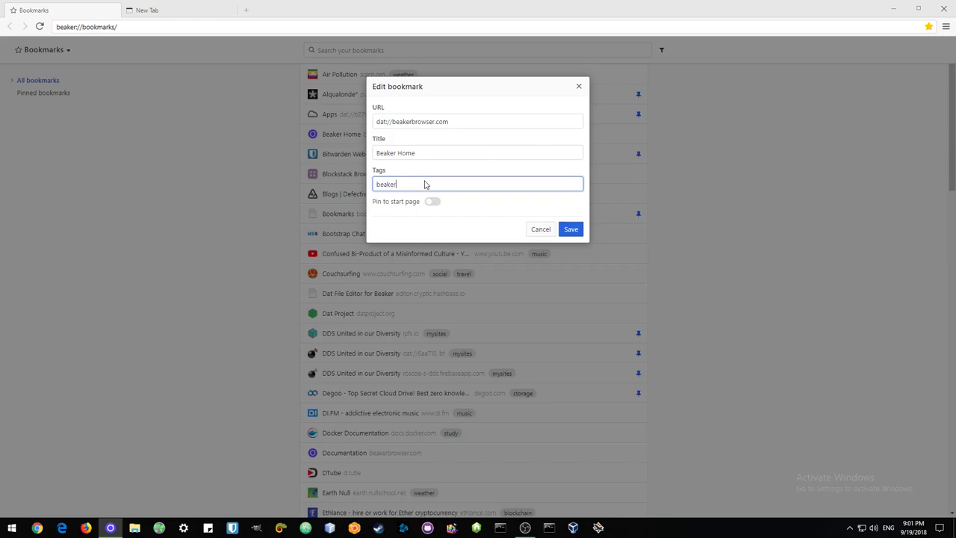
pyautogui.press('Return')
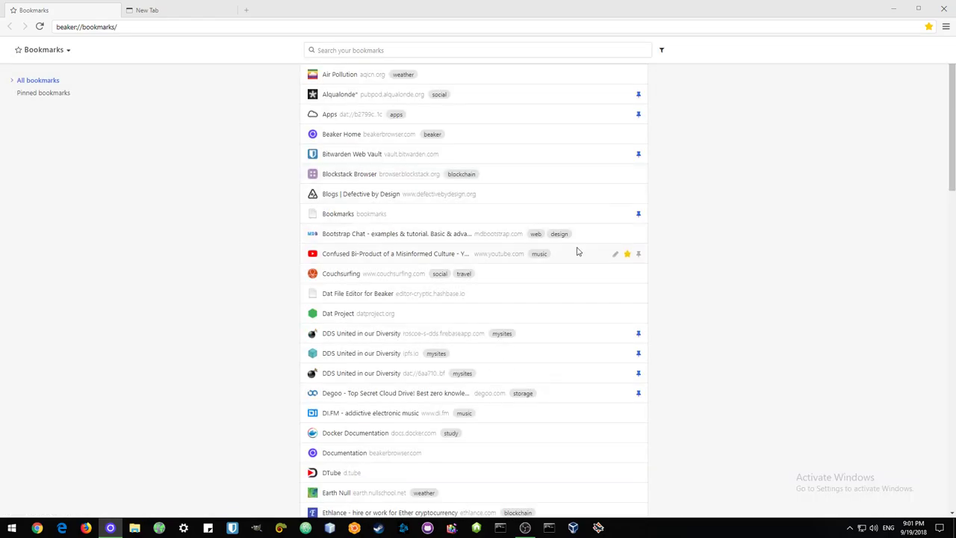
# Step: Open the Beaker Home site from the bookmarks list
pyautogui.scroll(-2, 576, 252)
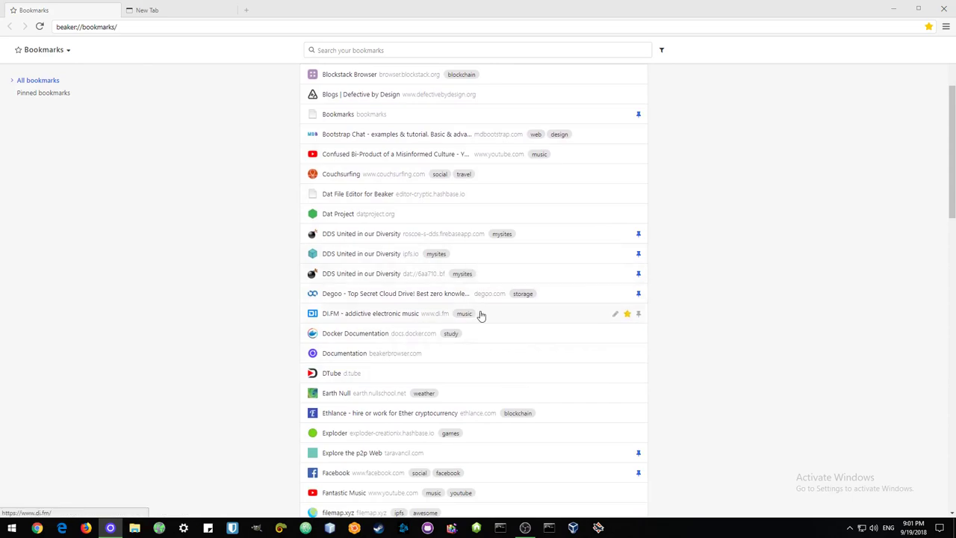
pyautogui.scroll(3, 573, 278)
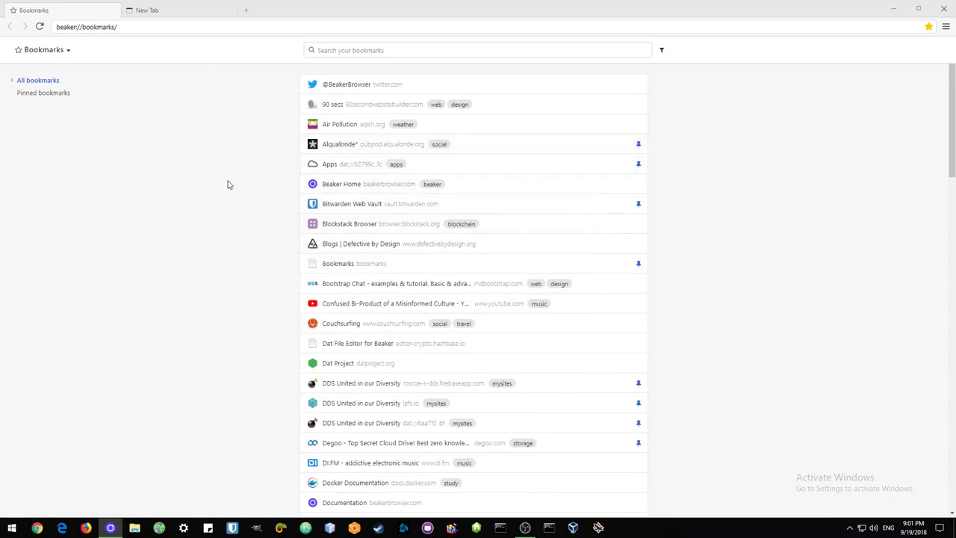
pyautogui.click(341, 184)
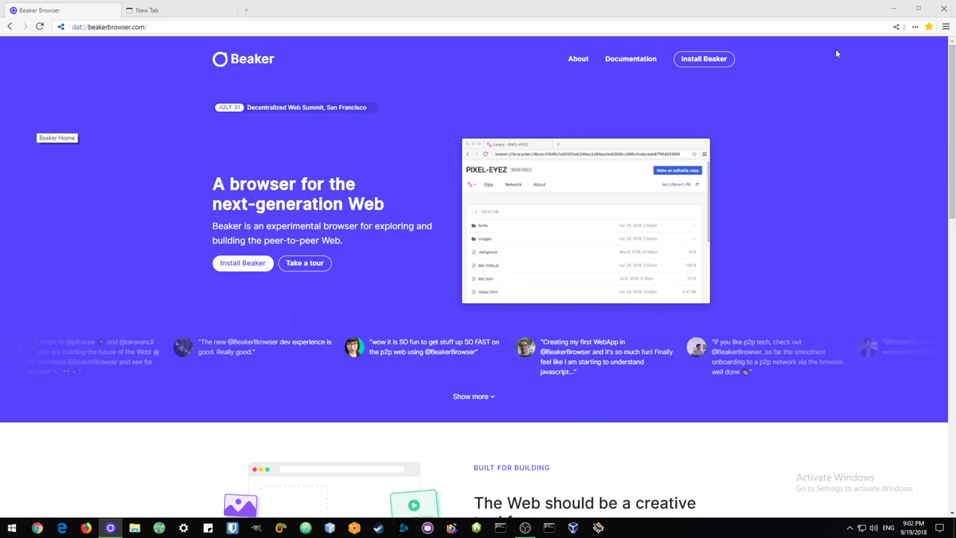
# Step: Go through the seeding duration settings for beakerbrowser.com, ending at Forever, and close the seeding options
pyautogui.click(899, 28)
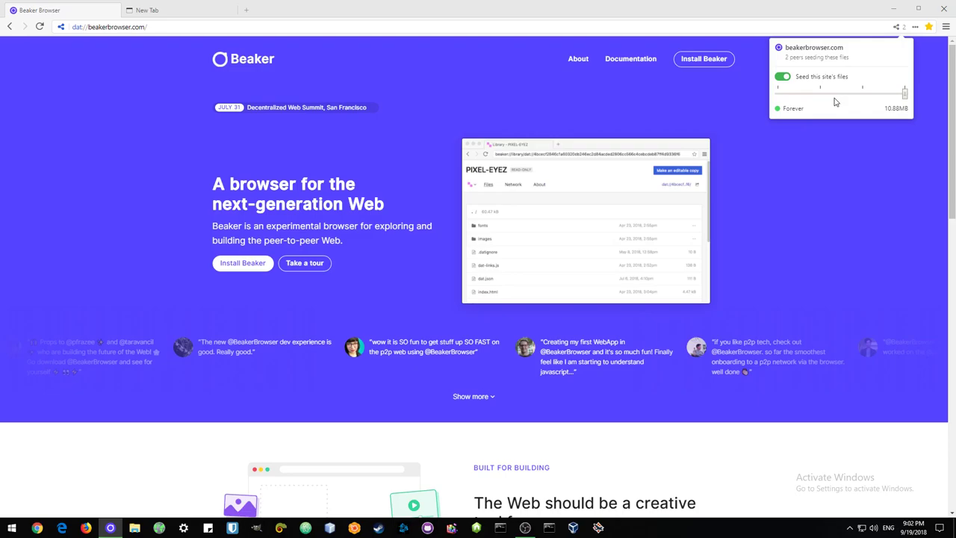
pyautogui.click(779, 93)
pyautogui.click(820, 94)
pyautogui.click(862, 93)
pyautogui.click(904, 93)
pyautogui.click(133, 149)
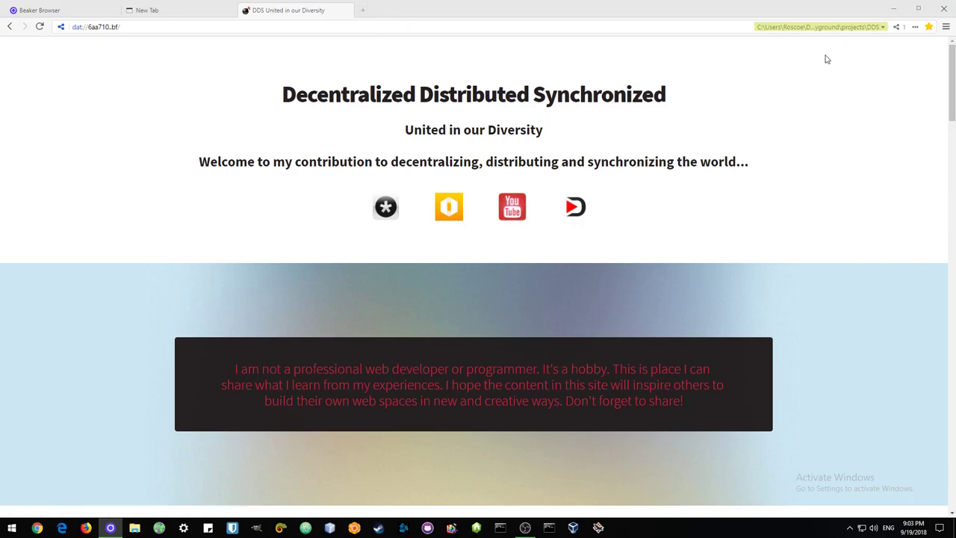
# Step: Check the seeding details of the DDS site and of beakerbrowser.com, and close the seeding options
pyautogui.click(896, 27)
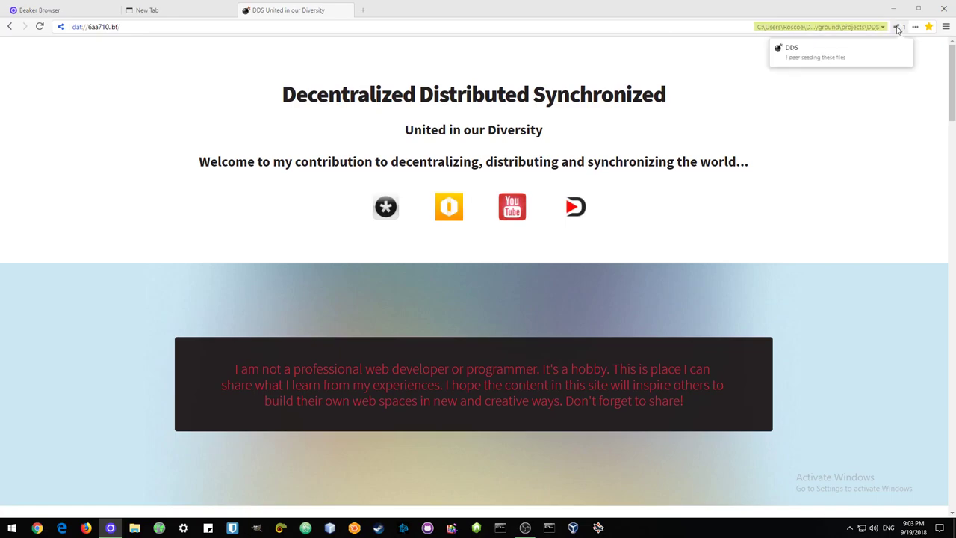
pyautogui.click(18, 12)
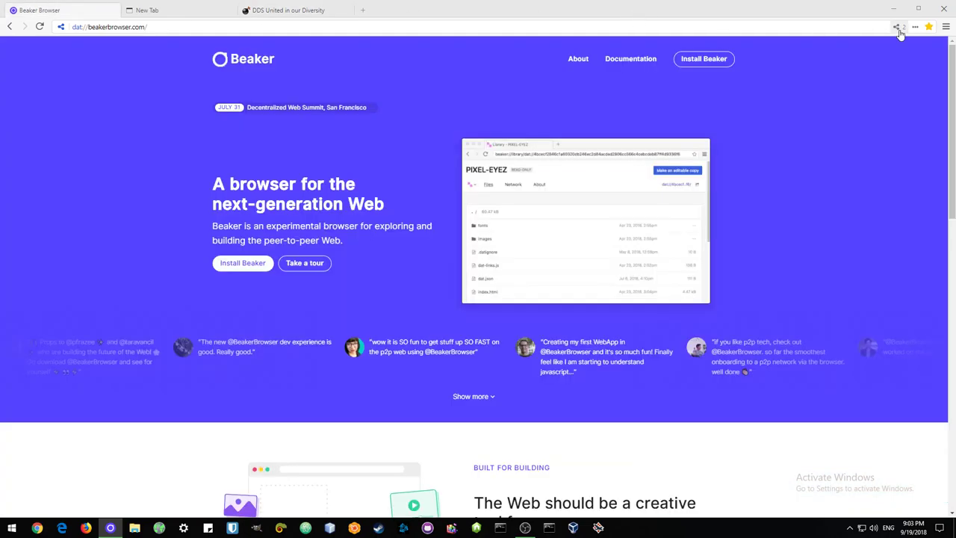
pyautogui.click(898, 28)
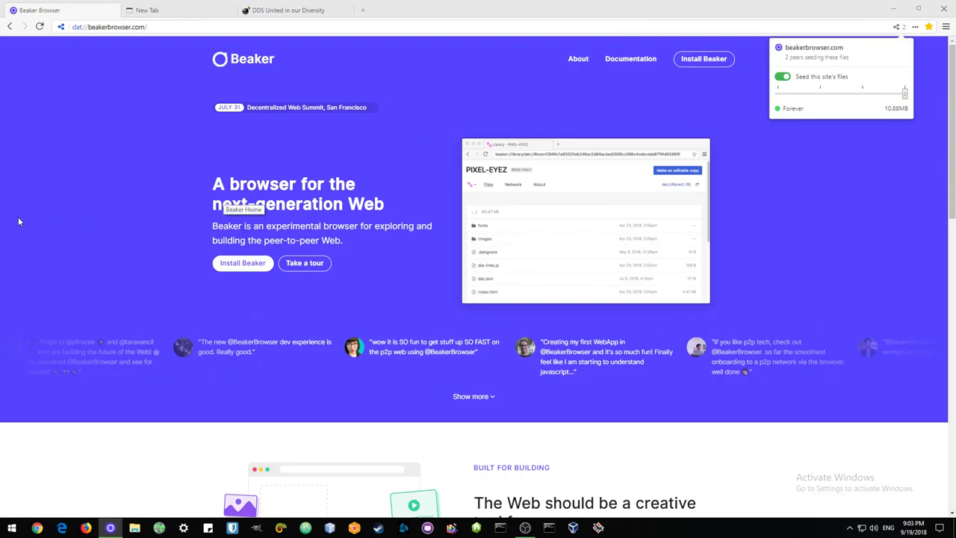
pyautogui.click(859, 215)
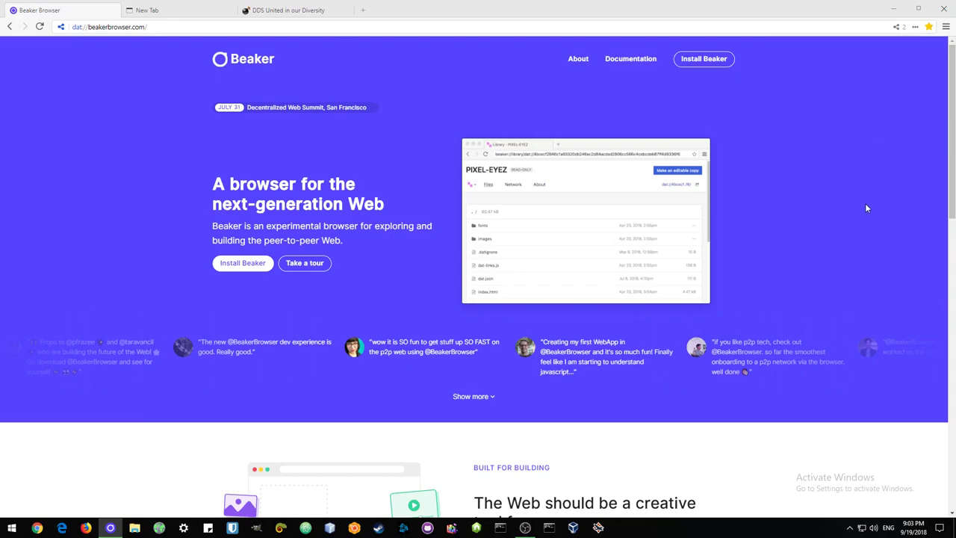
# Step: Open the browser settings and show the Dat network activity
pyautogui.click(158, 14)
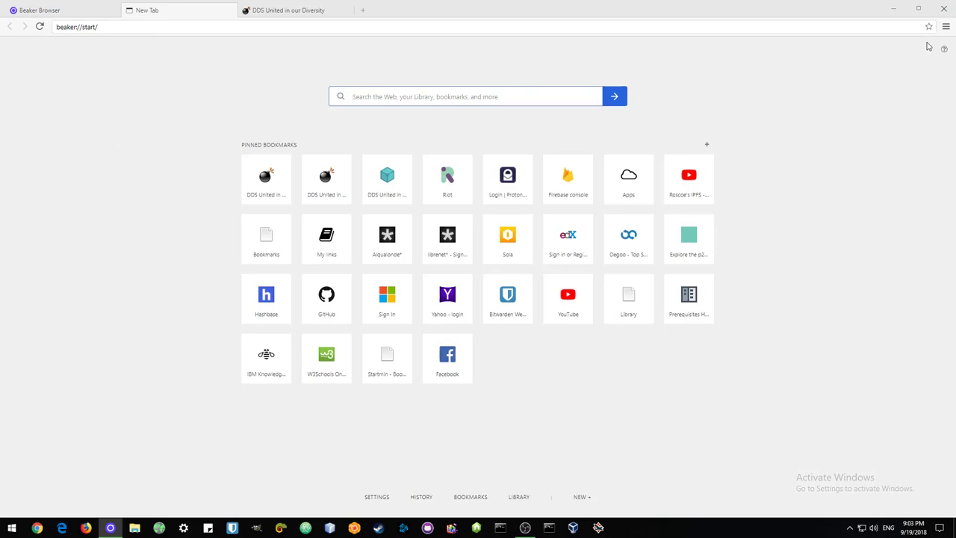
pyautogui.click(946, 26)
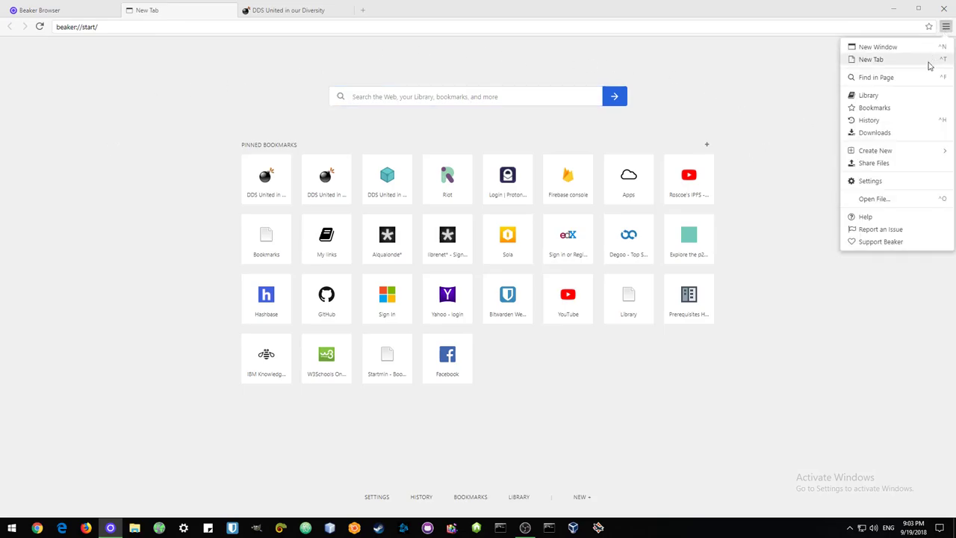
pyautogui.click(871, 182)
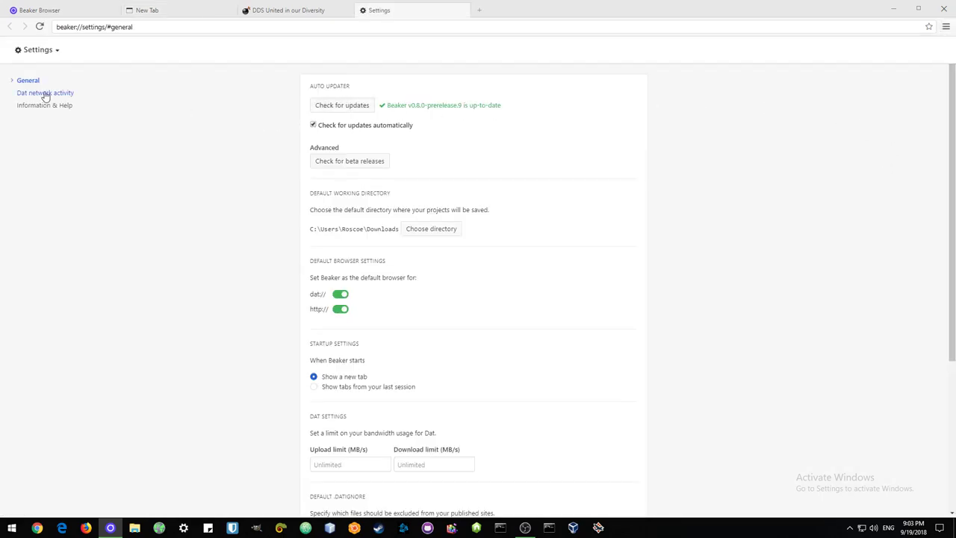
pyautogui.click(946, 27)
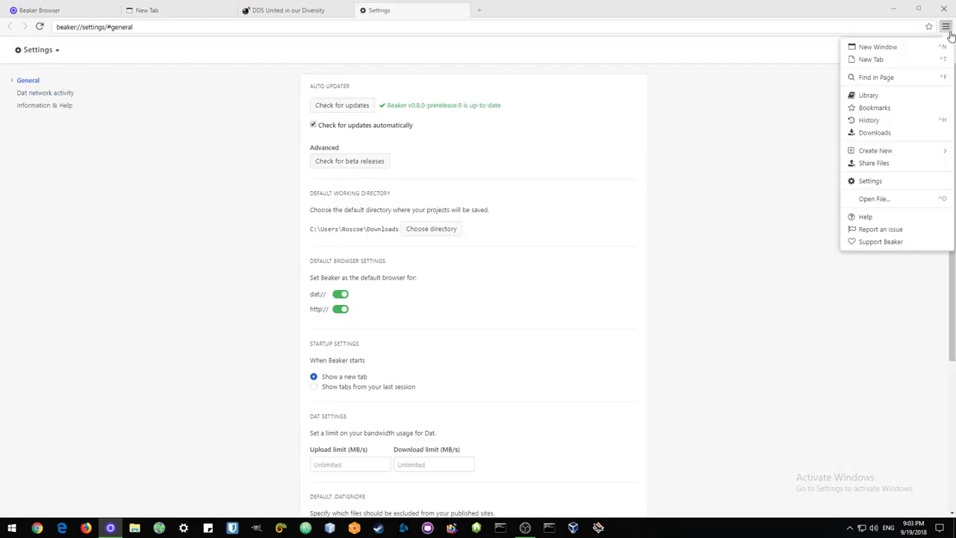
pyautogui.click(169, 114)
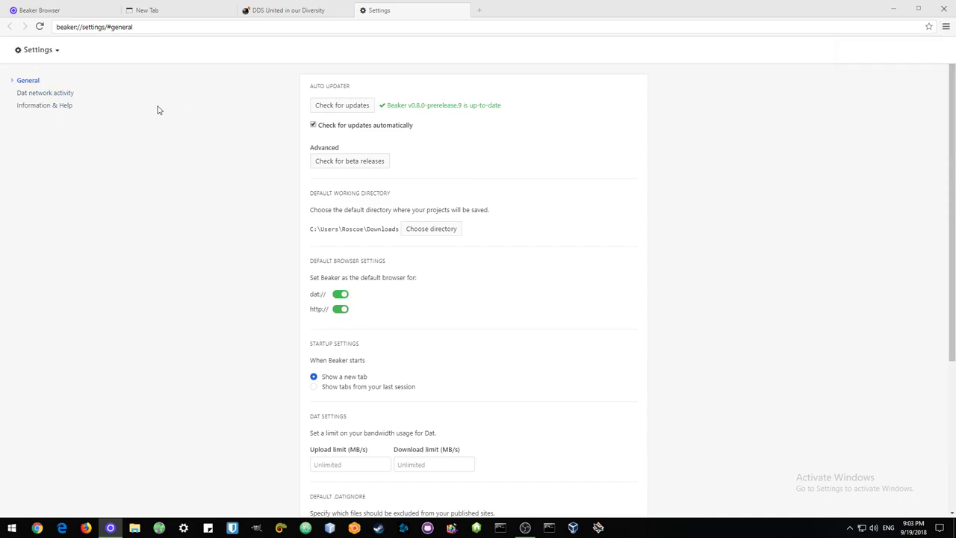
pyautogui.click(38, 98)
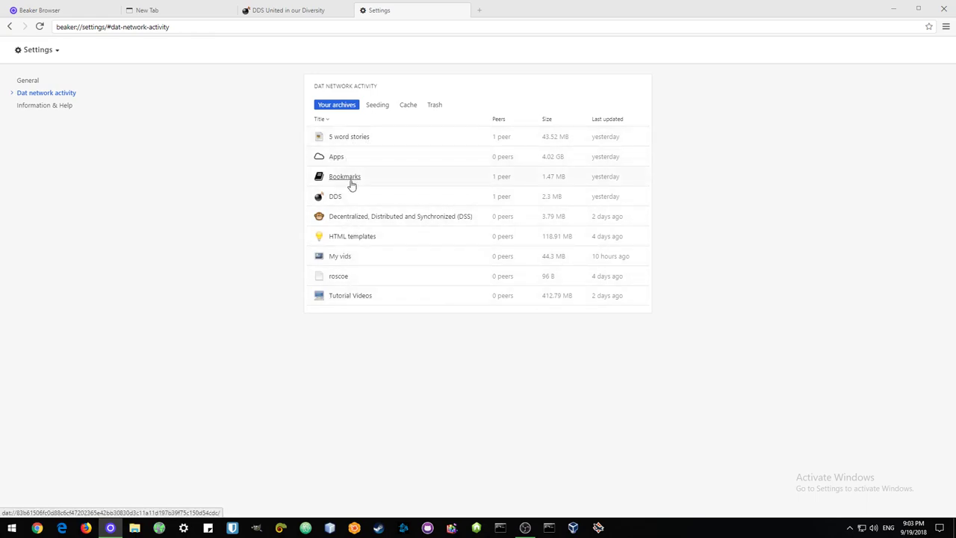
# Step: Show the seeded archives and sort them by size, last updated and peers, ending with size
pyautogui.click(377, 109)
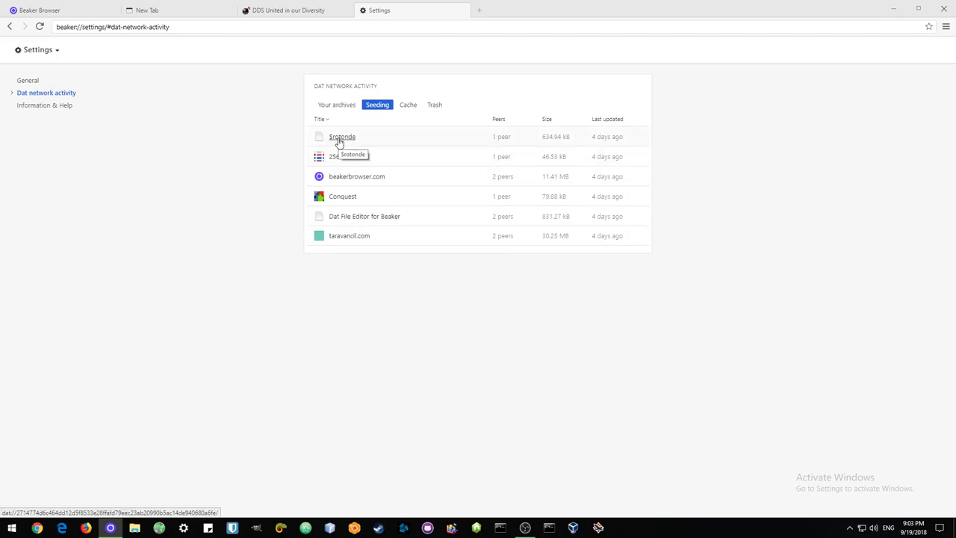
pyautogui.click(547, 121)
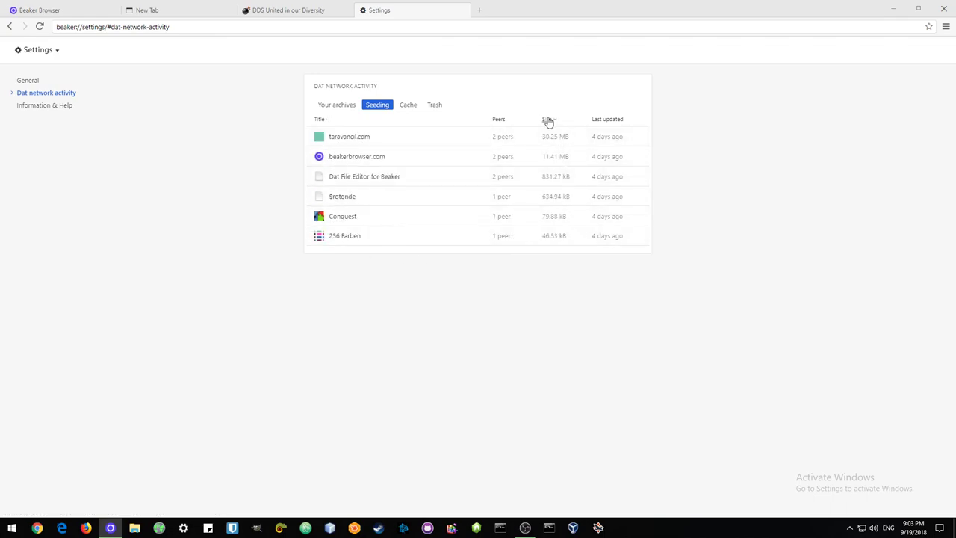
pyautogui.click(613, 121)
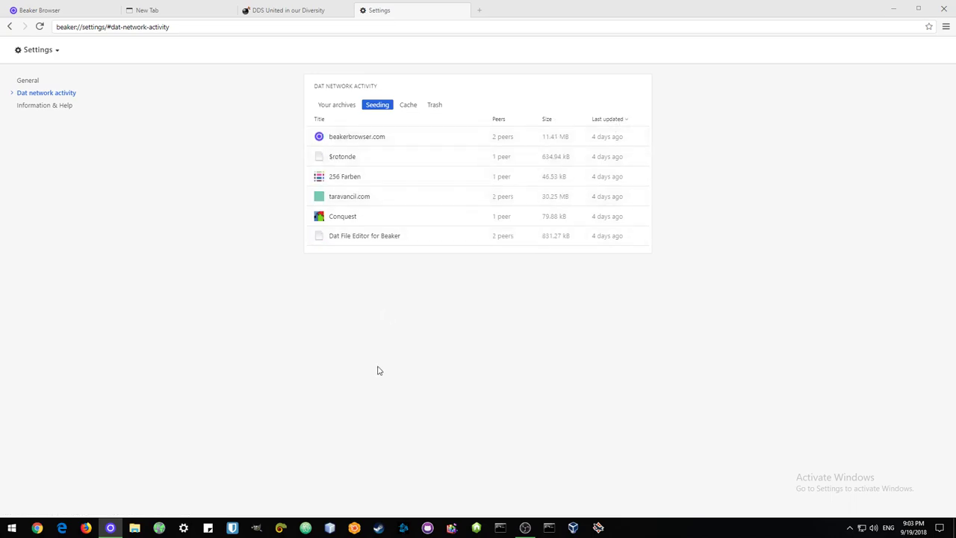
pyautogui.click(499, 119)
pyautogui.click(548, 121)
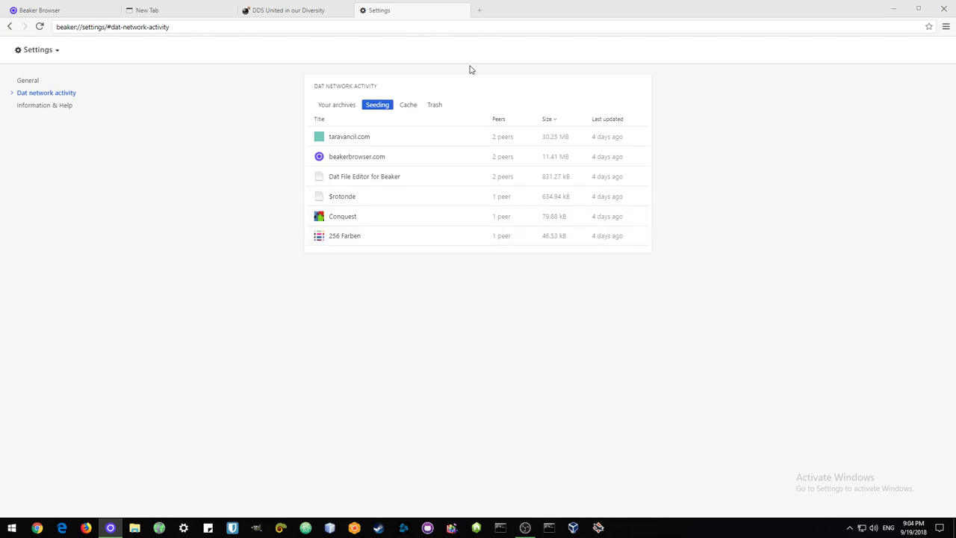
# Step: Open beakerbrowser.com from the list of seeded archives and close its tab
pyautogui.click(345, 163)
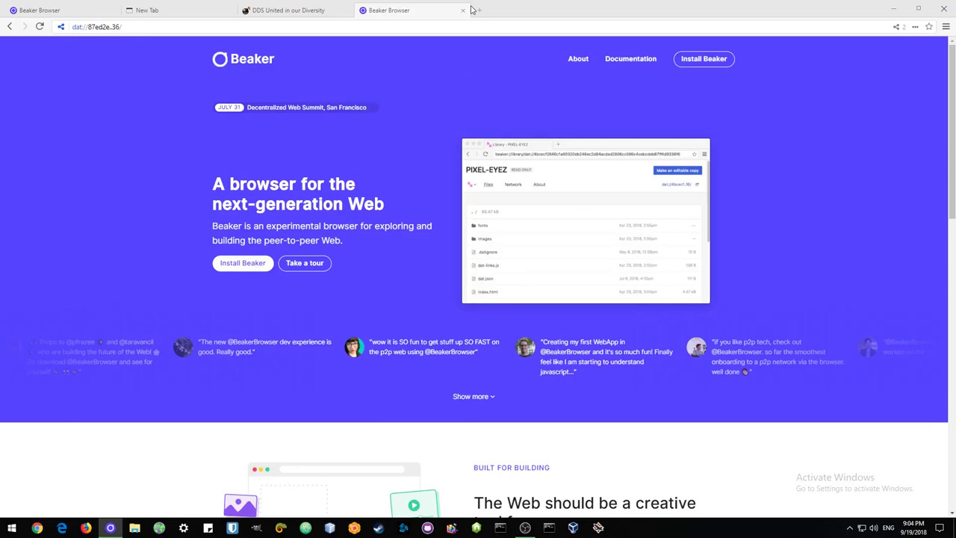
pyautogui.click(463, 11)
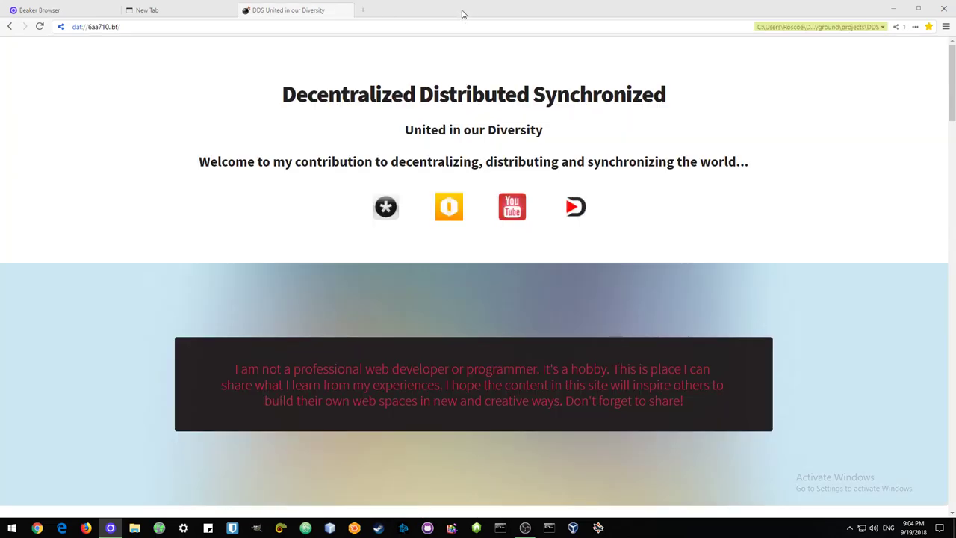
# Step: Switch seeding of beakerbrowser.com's files off and back on, and close the seeding options
pyautogui.click(35, 9)
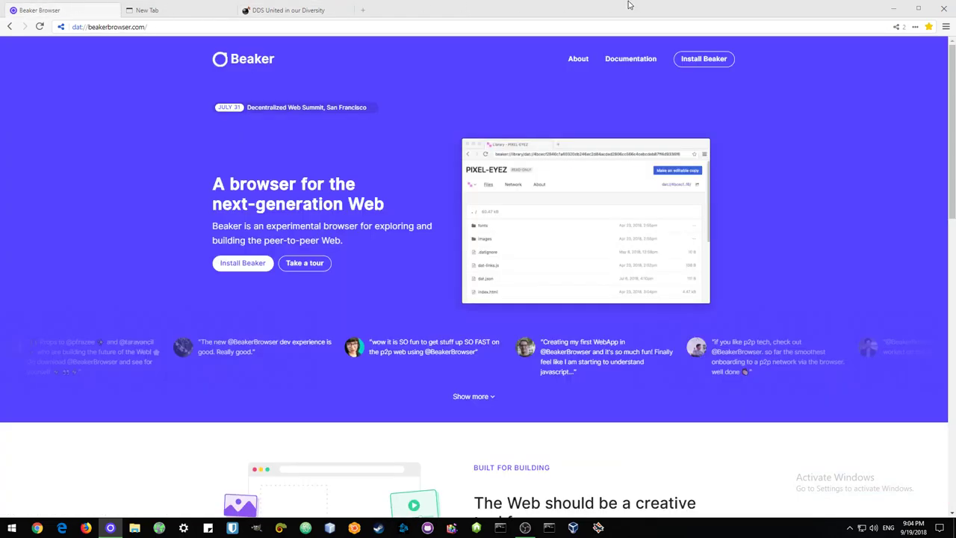
pyautogui.click(897, 26)
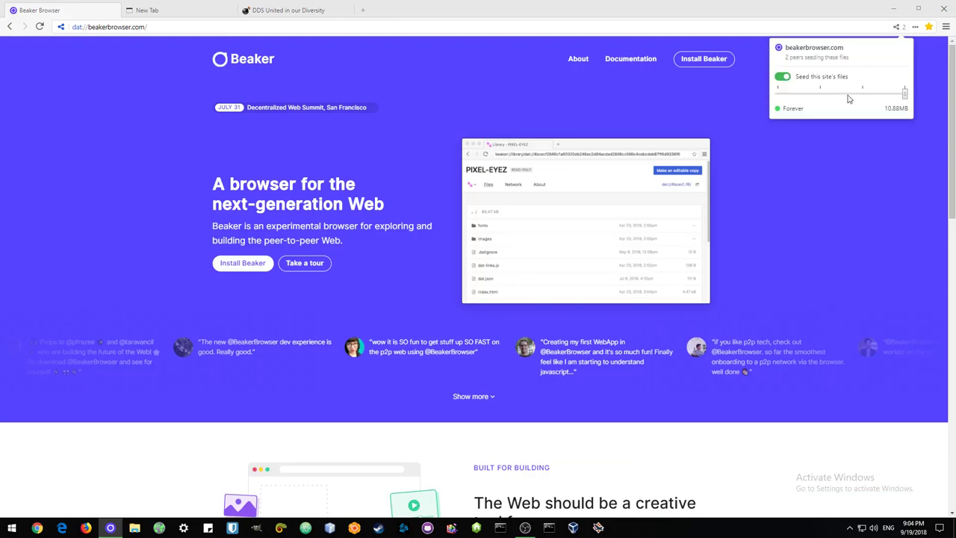
pyautogui.click(782, 77)
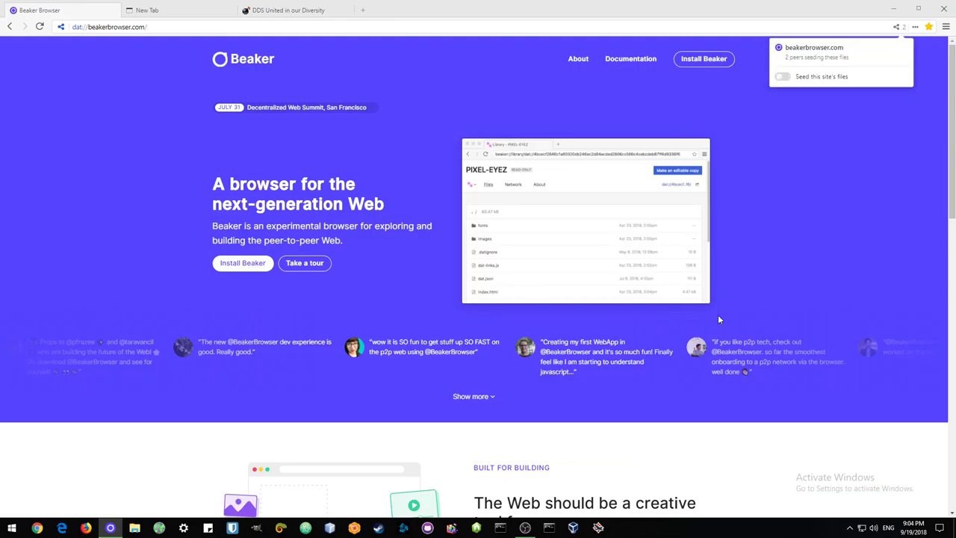
pyautogui.click(787, 78)
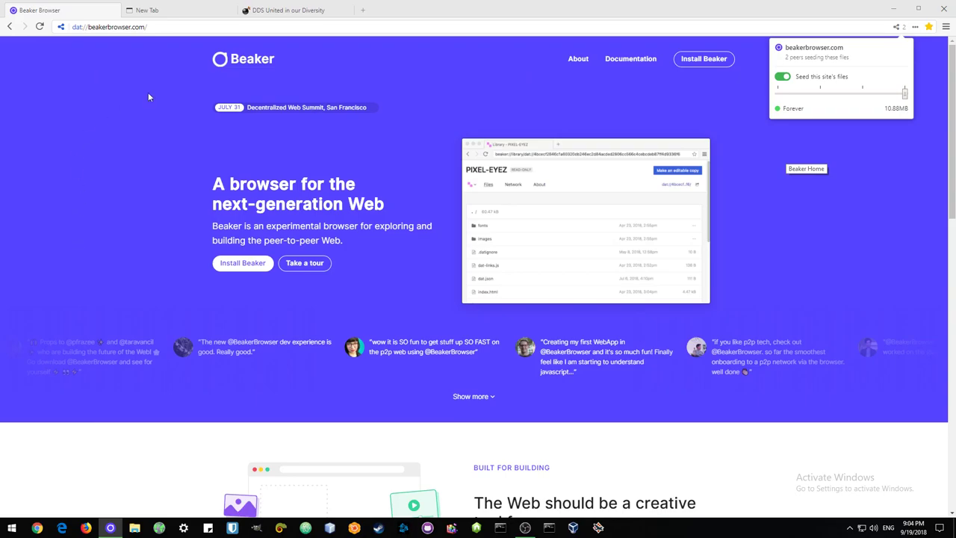
pyautogui.click(879, 290)
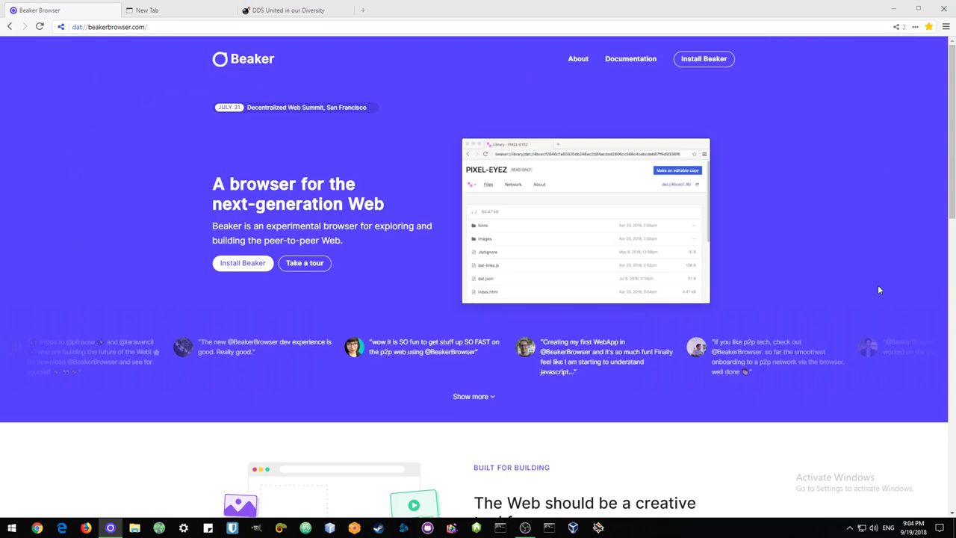